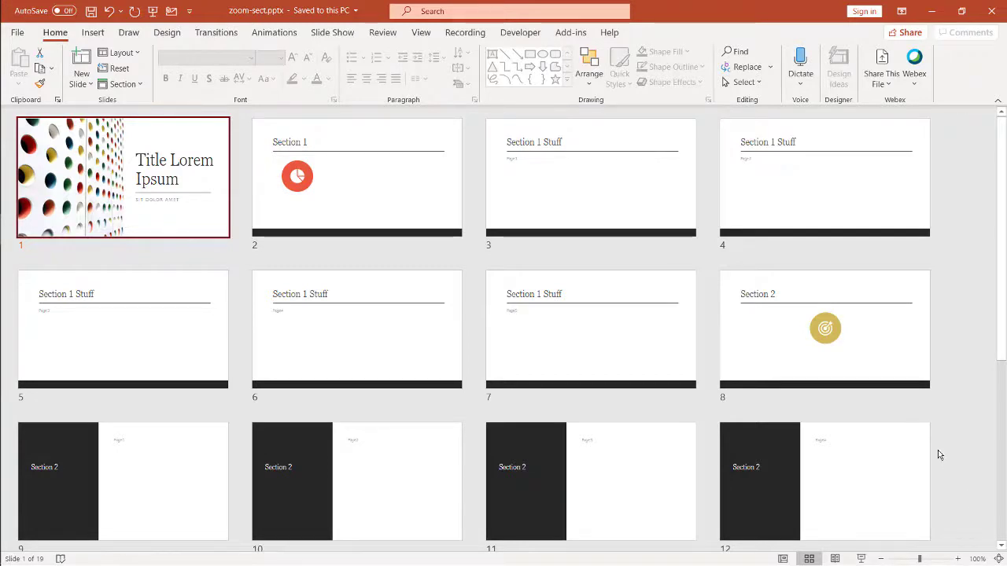
# Open a Summary Zoom after slide 1, then cancel it without inserting anything
pyautogui.scroll(-3, 920, 421)
pyautogui.scroll(3, 919, 417)
pyautogui.scroll(-3, 919, 417)
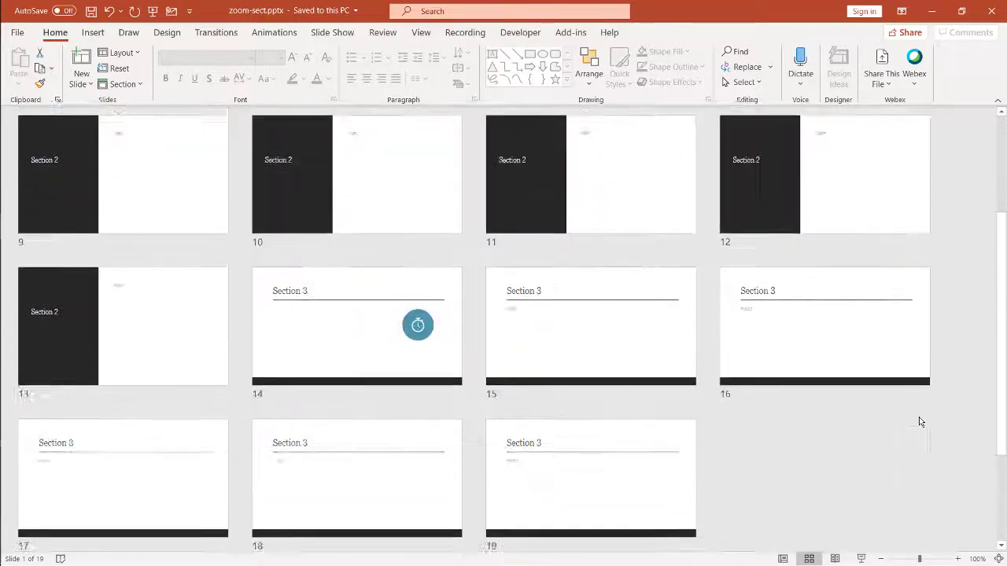
pyautogui.scroll(3, 918, 417)
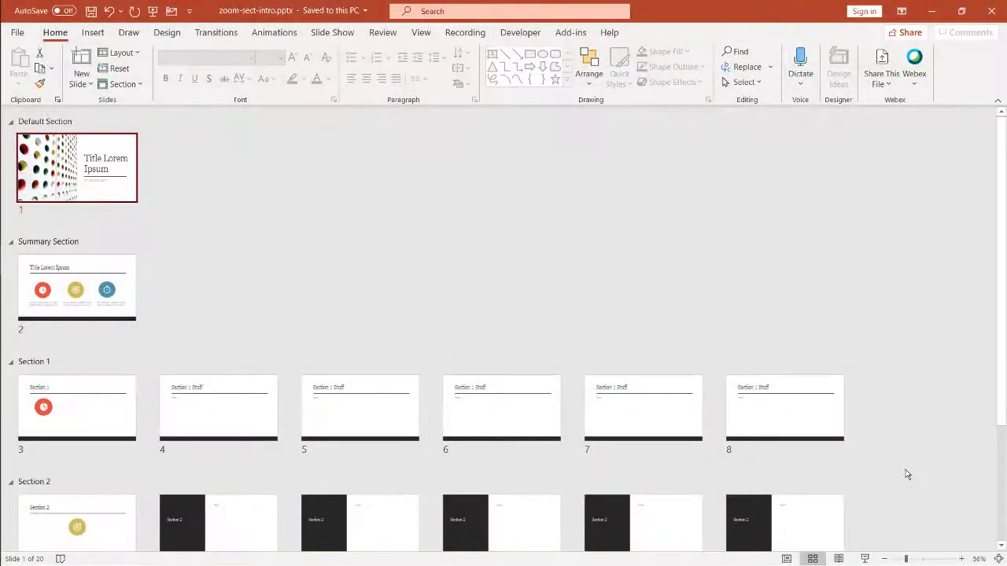
pyautogui.scroll(-3, 940, 443)
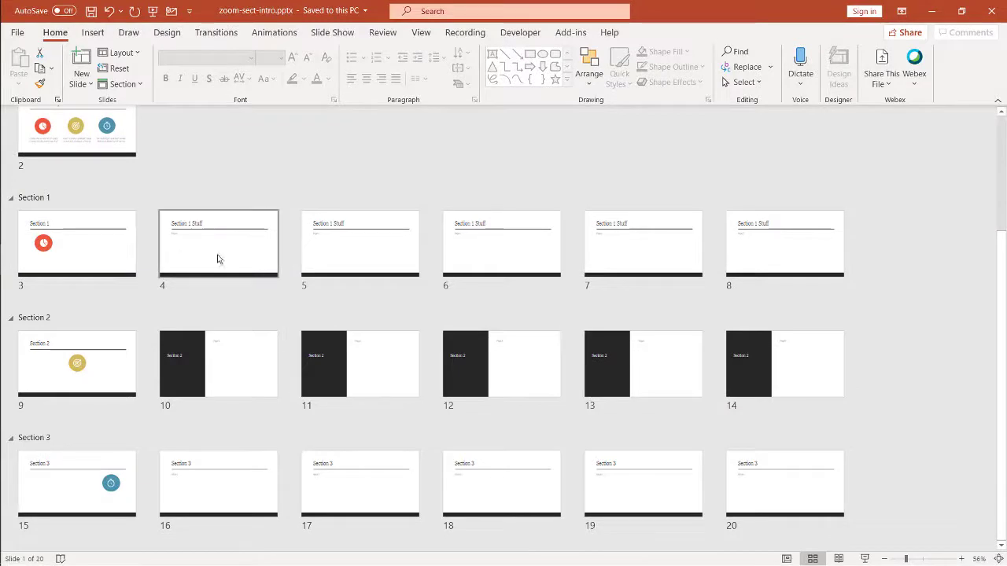
pyautogui.scroll(3, 880, 392)
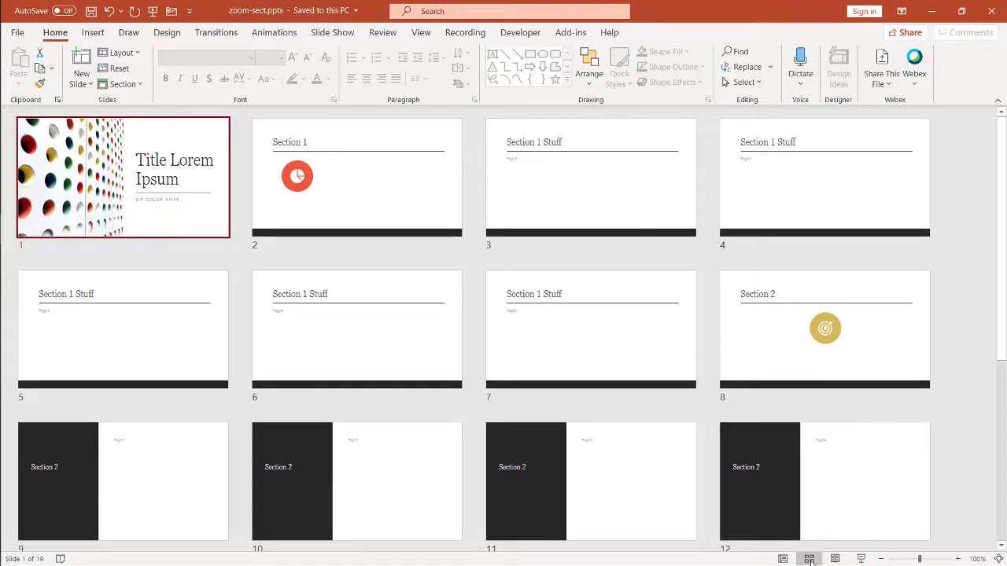
pyautogui.click(783, 559)
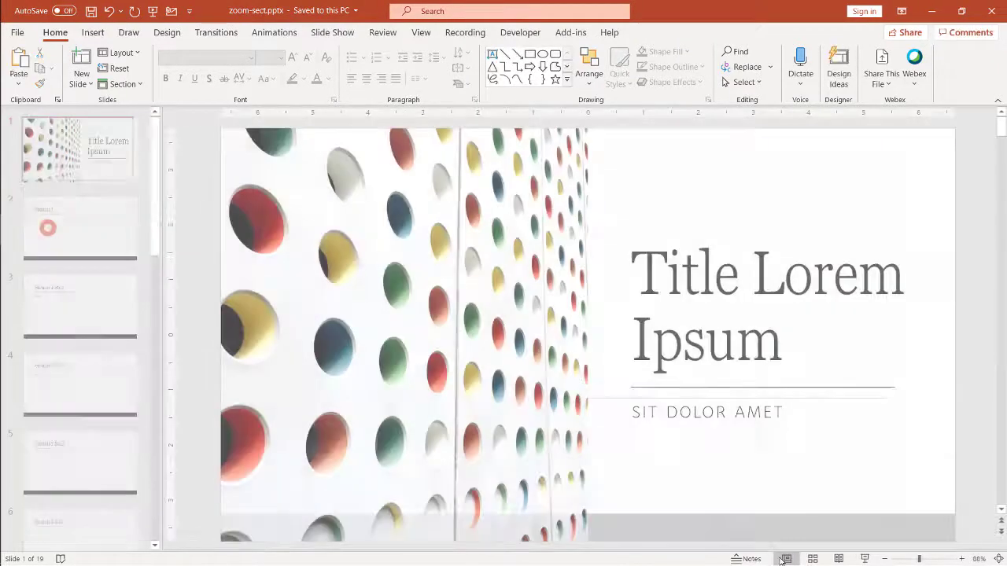
pyautogui.click(82, 192)
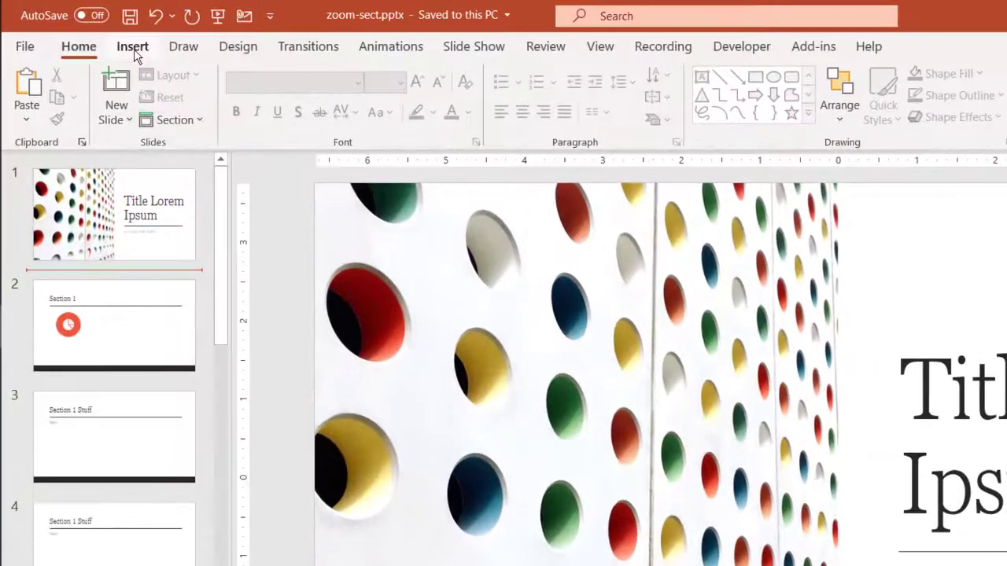
pyautogui.click(133, 49)
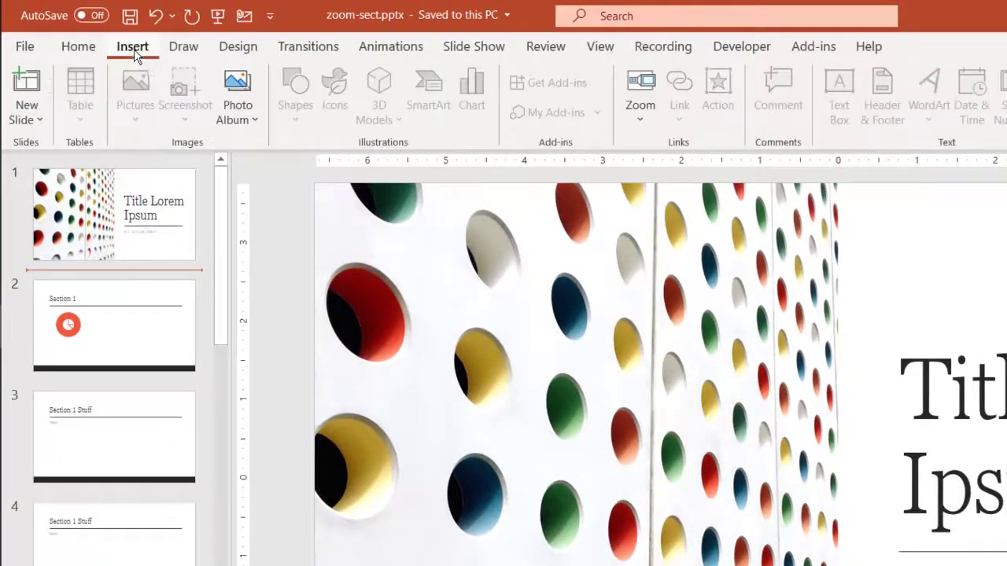
pyautogui.click(654, 126)
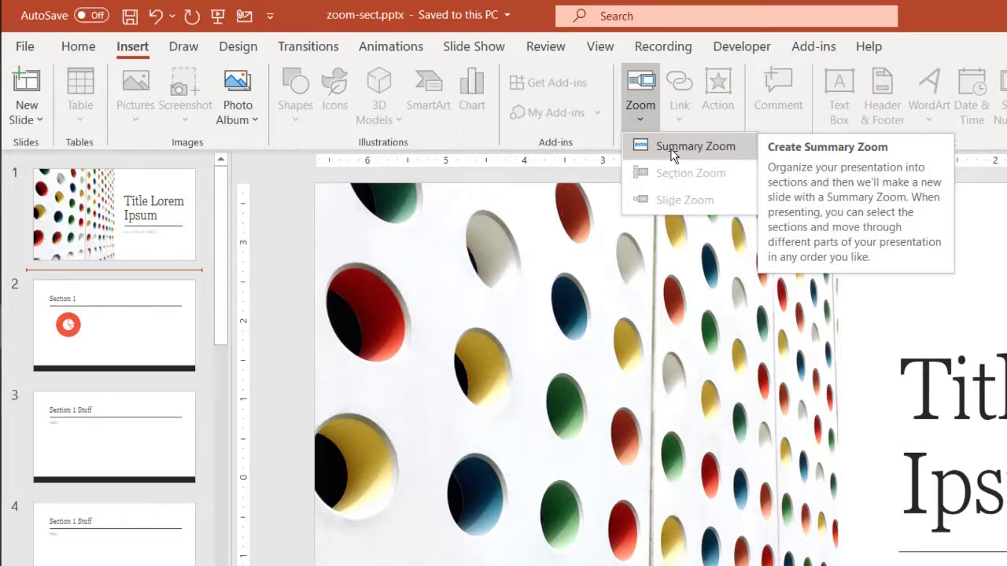
pyautogui.click(673, 150)
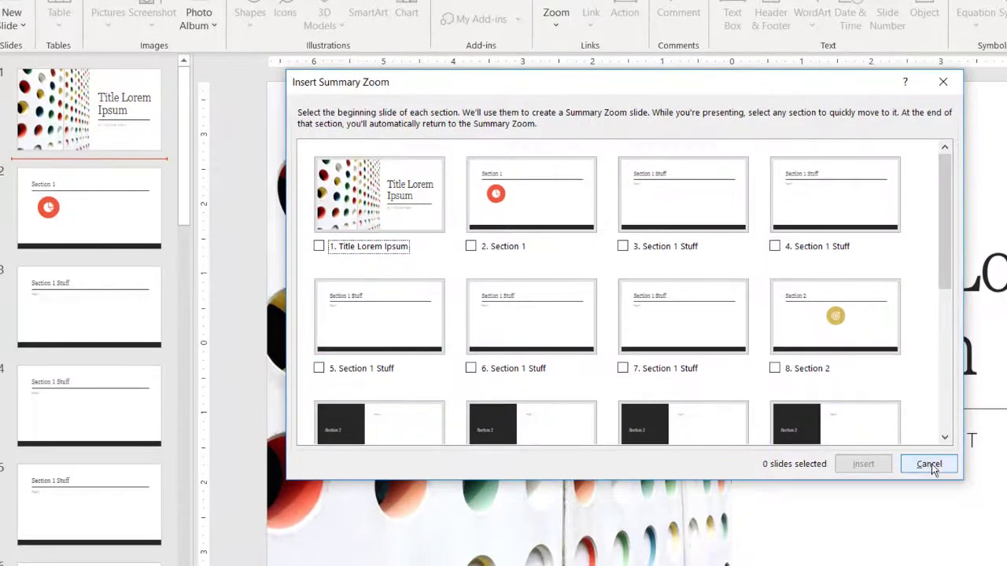
pyautogui.click(928, 464)
# Review every slide in Slide Sorter at the smallest thumbnail size, then return to Normal view
pyautogui.click(809, 558)
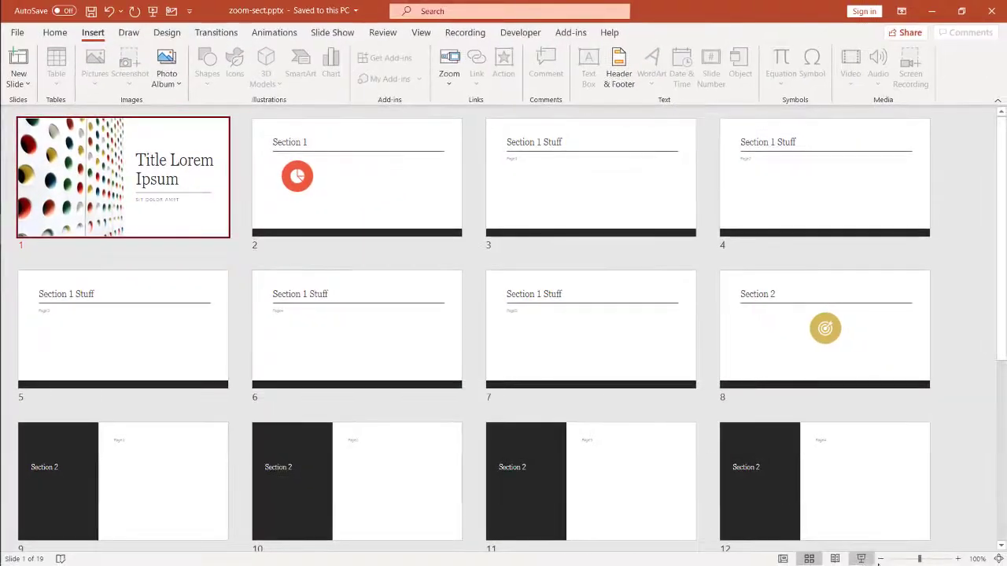
pyautogui.click(880, 559)
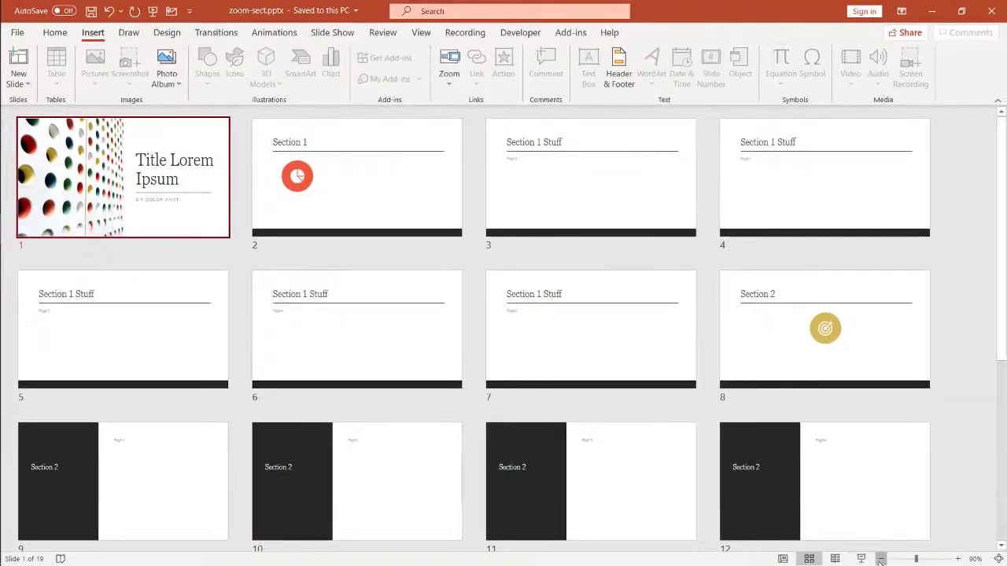
pyautogui.click(880, 559)
pyautogui.click(881, 558)
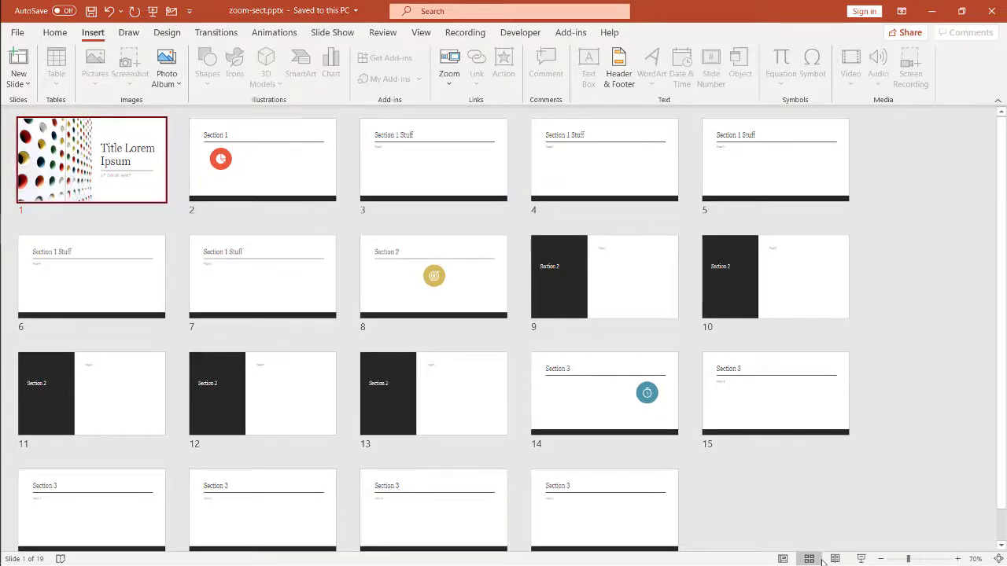
pyautogui.click(783, 559)
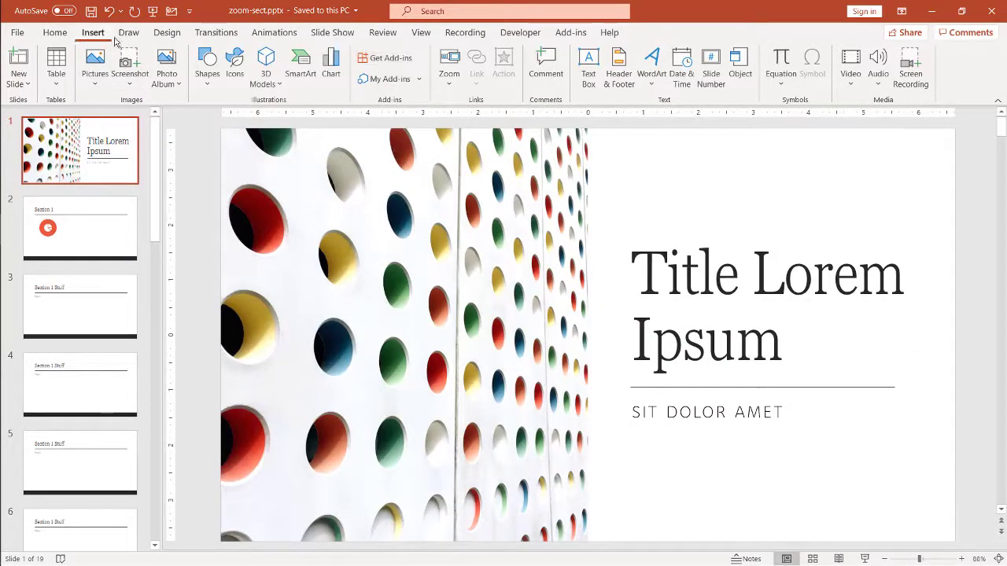
# Insert a Summary Zoom using slides 2, 8 and 14 as the section starts
pyautogui.click(453, 87)
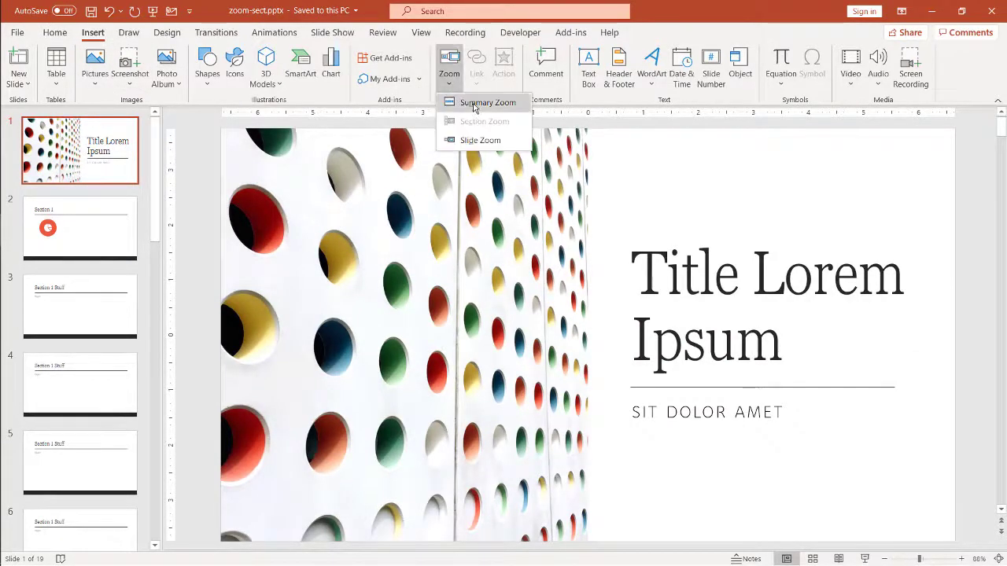
pyautogui.click(473, 104)
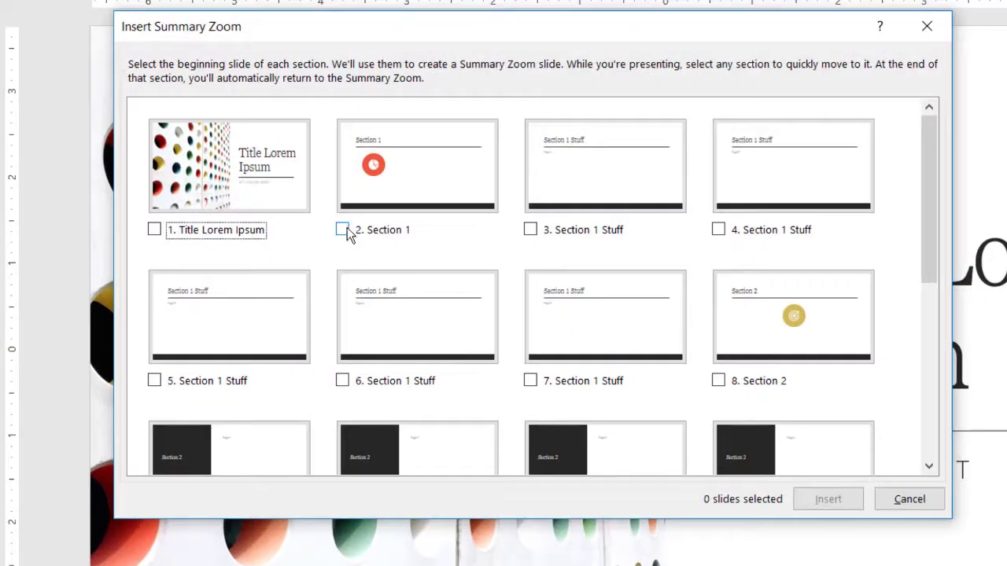
pyautogui.click(343, 230)
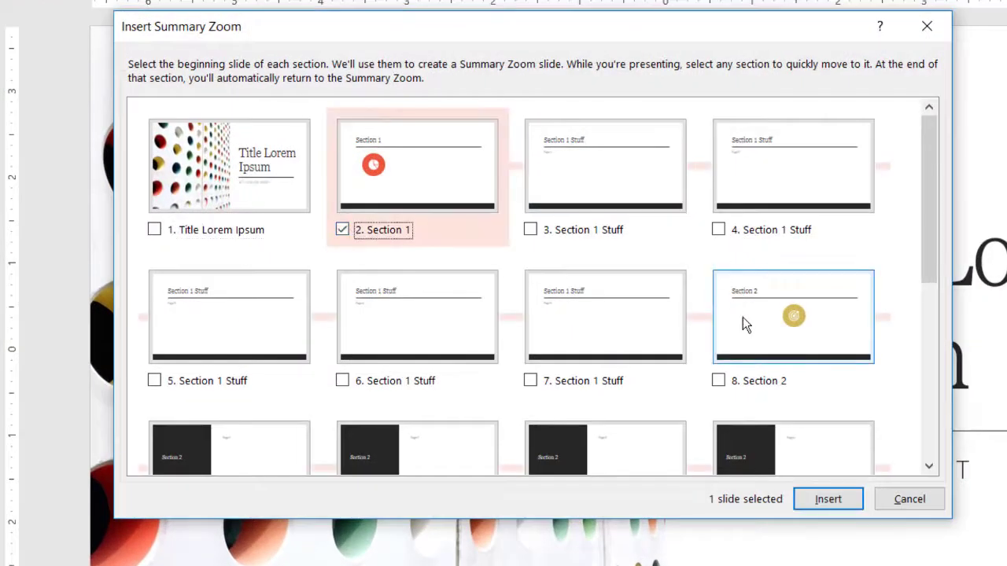
pyautogui.click(719, 381)
pyautogui.scroll(-2, 746, 346)
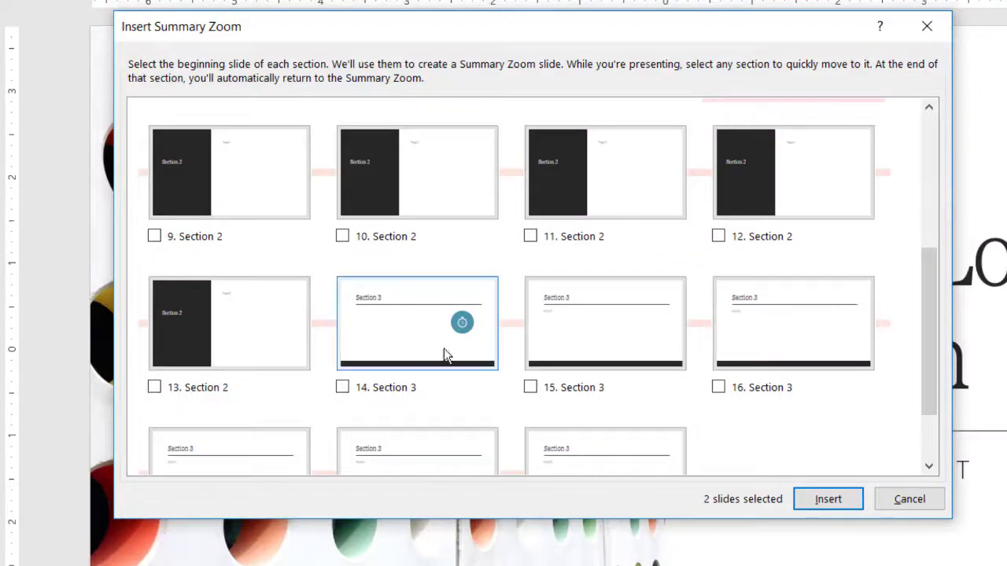
pyautogui.click(342, 387)
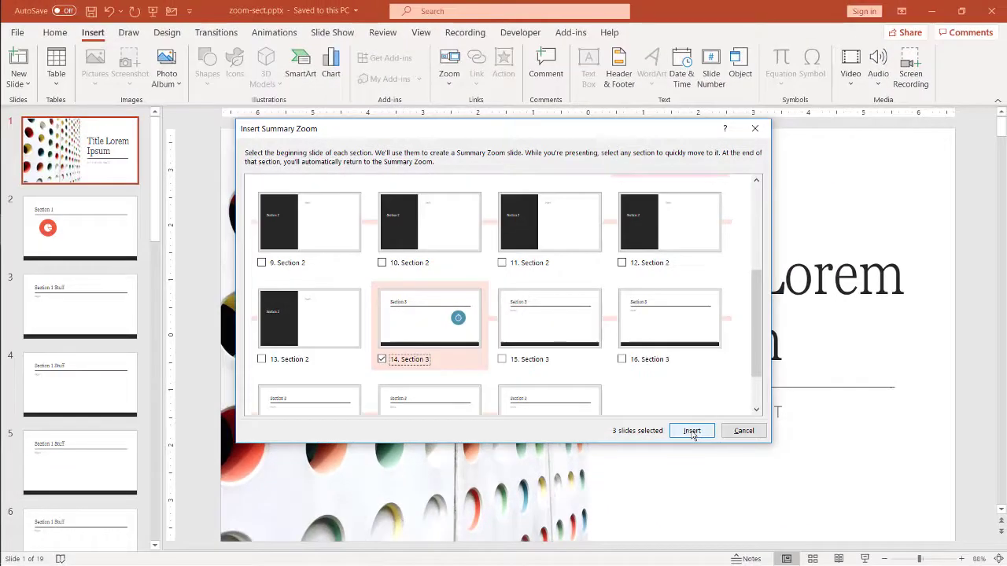
pyautogui.click(692, 431)
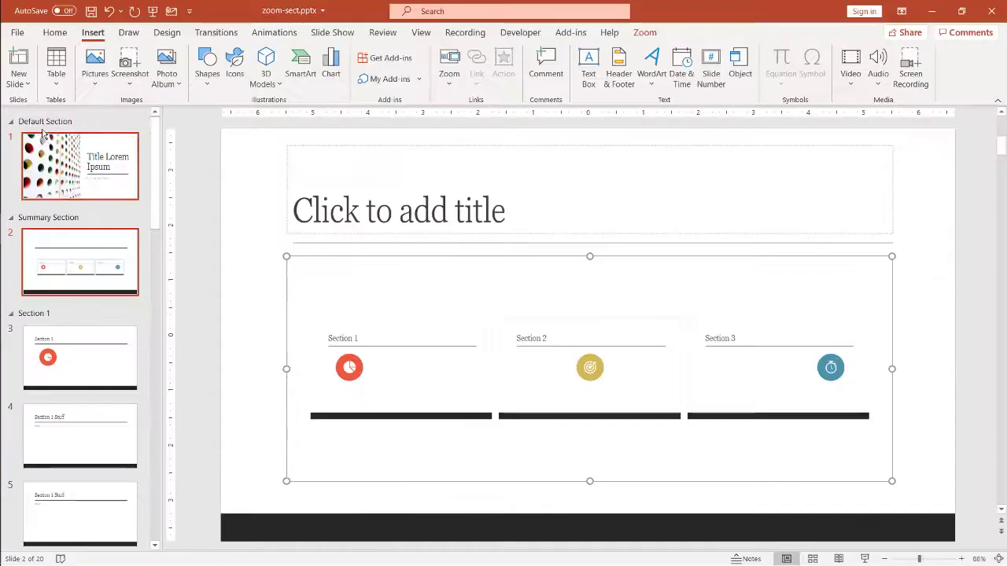
# Collapse all sections from the Default Section's menu, then expand and re-collapse Section 1
pyautogui.click(71, 103)
pyautogui.rightClick(44, 123)
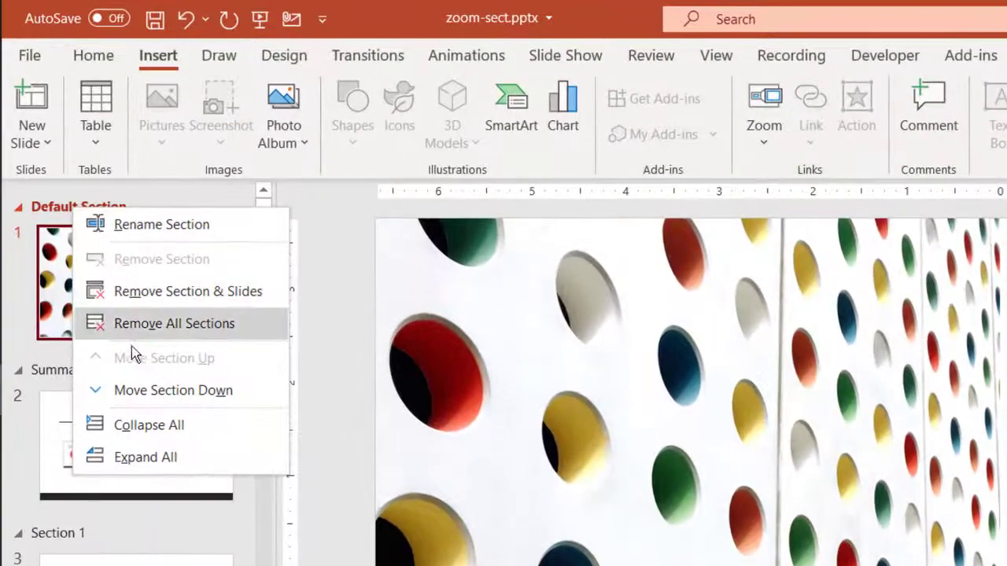
pyautogui.click(167, 425)
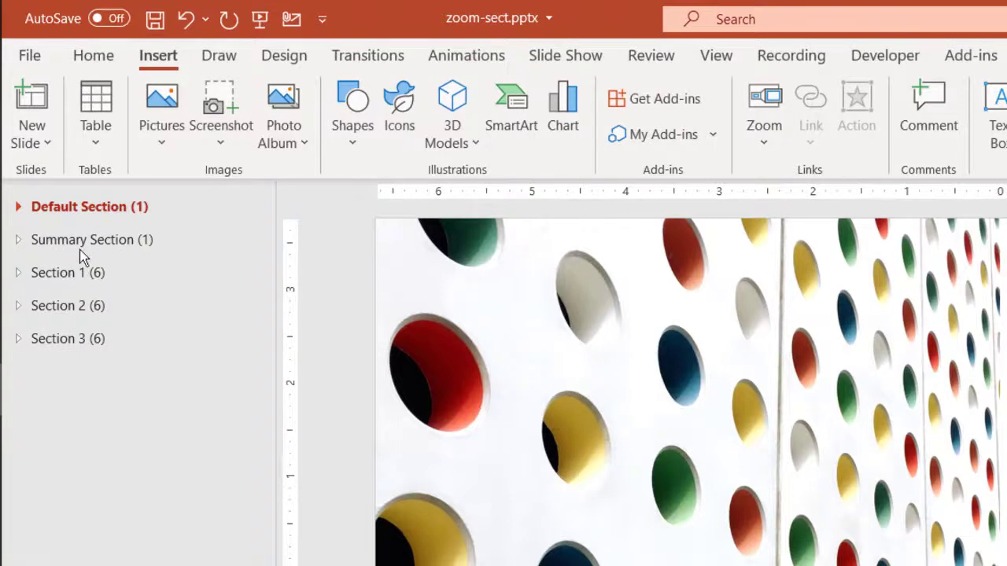
pyautogui.doubleClick(79, 273)
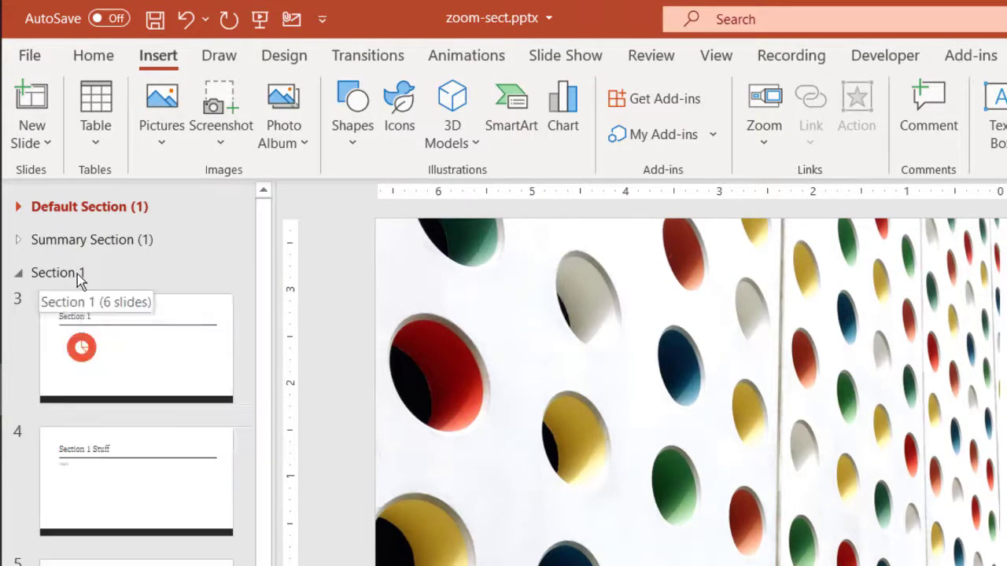
pyautogui.click(17, 273)
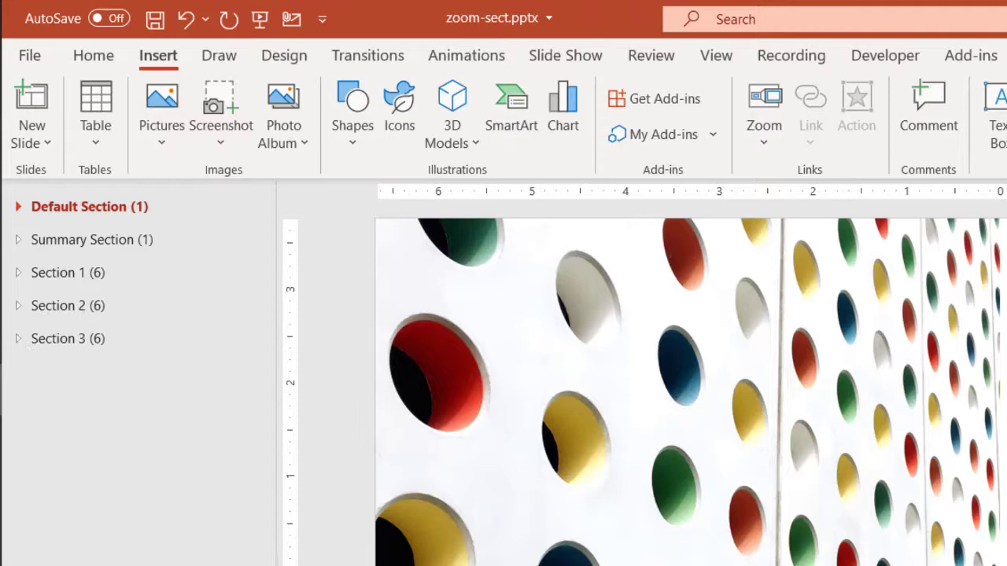
# In Slide Sorter, expand and collapse Sections 1, 2 and 3, then expand Summary Section
pyautogui.click(899, 562)
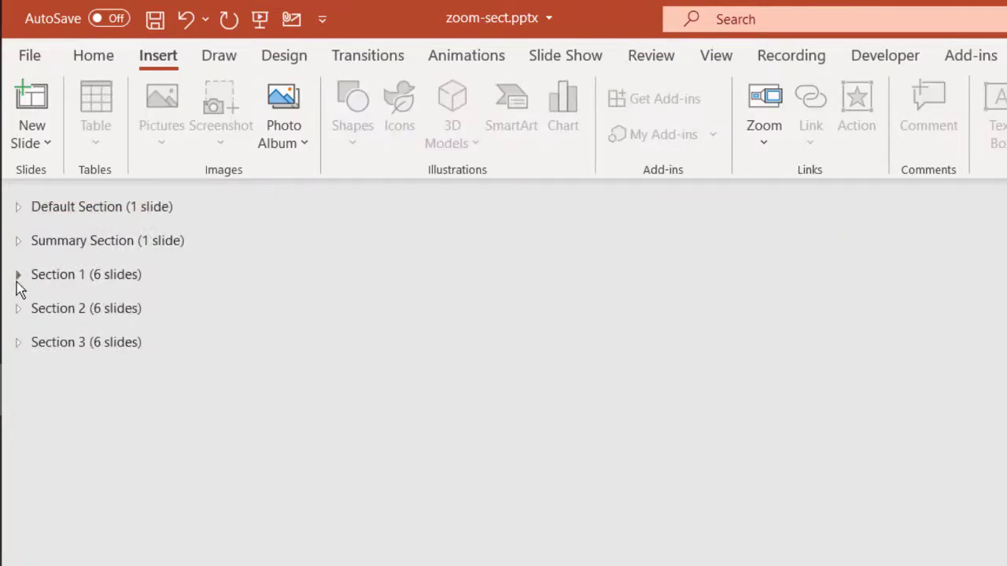
pyautogui.click(17, 274)
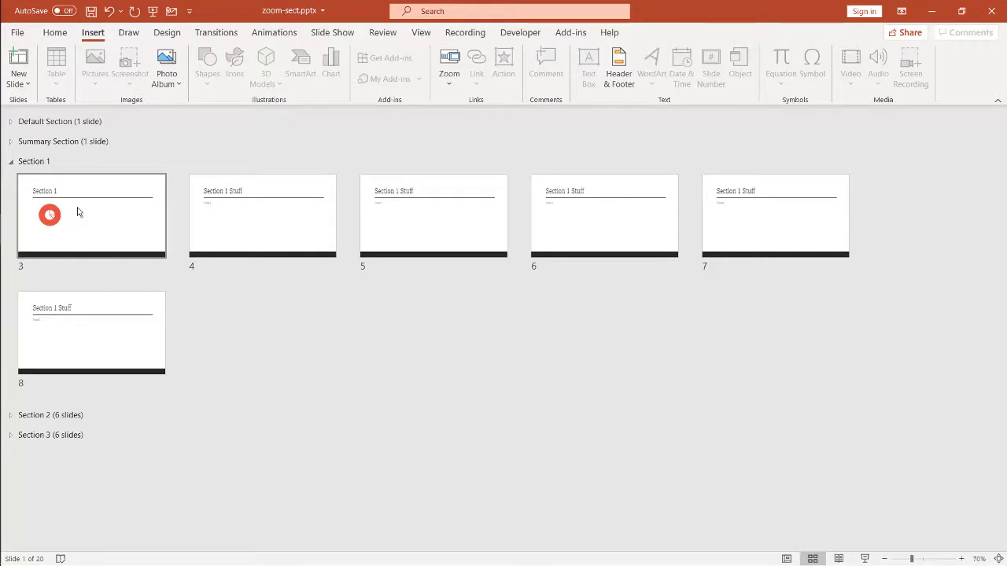
pyautogui.click(11, 162)
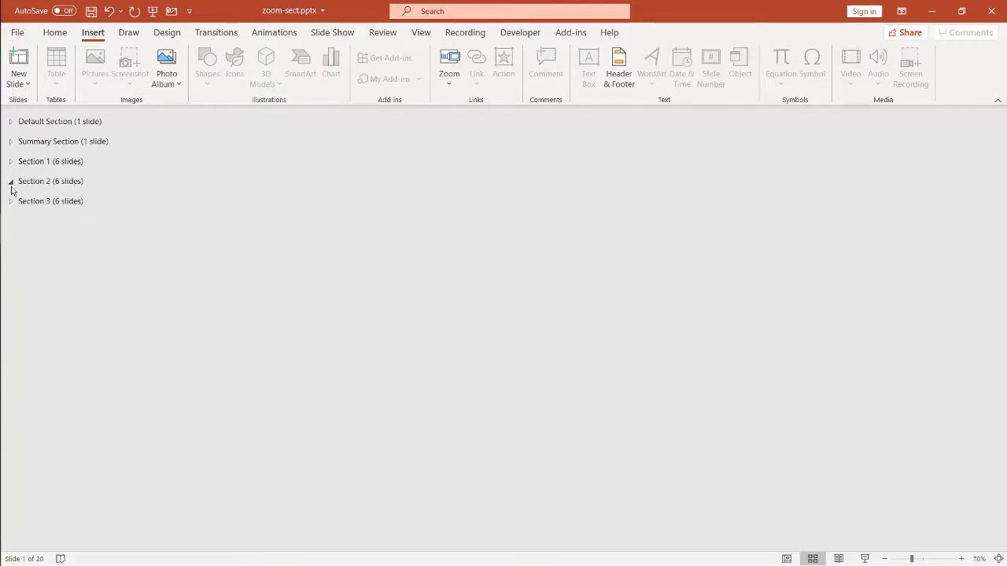
pyautogui.click(11, 184)
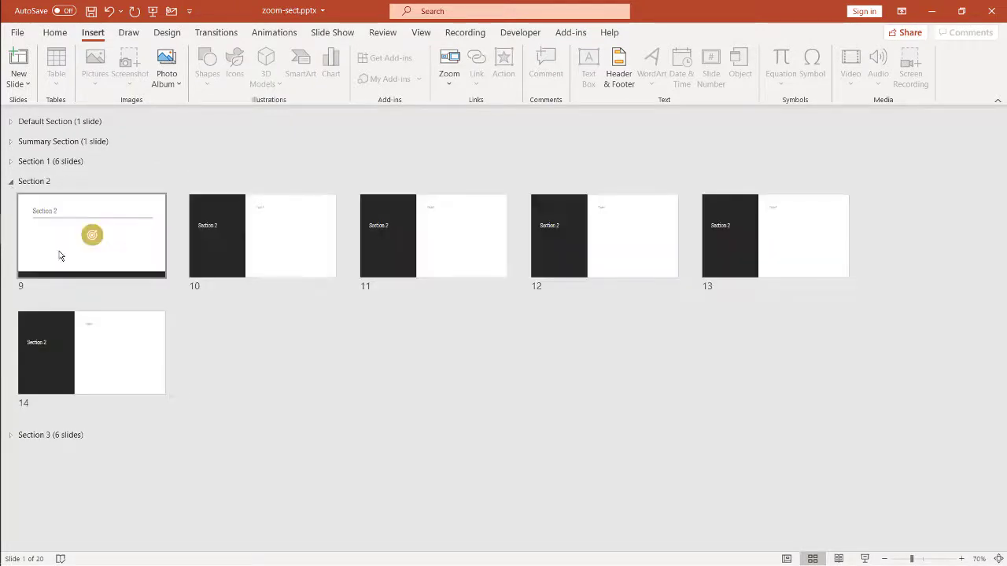
pyautogui.click(11, 181)
pyautogui.click(11, 201)
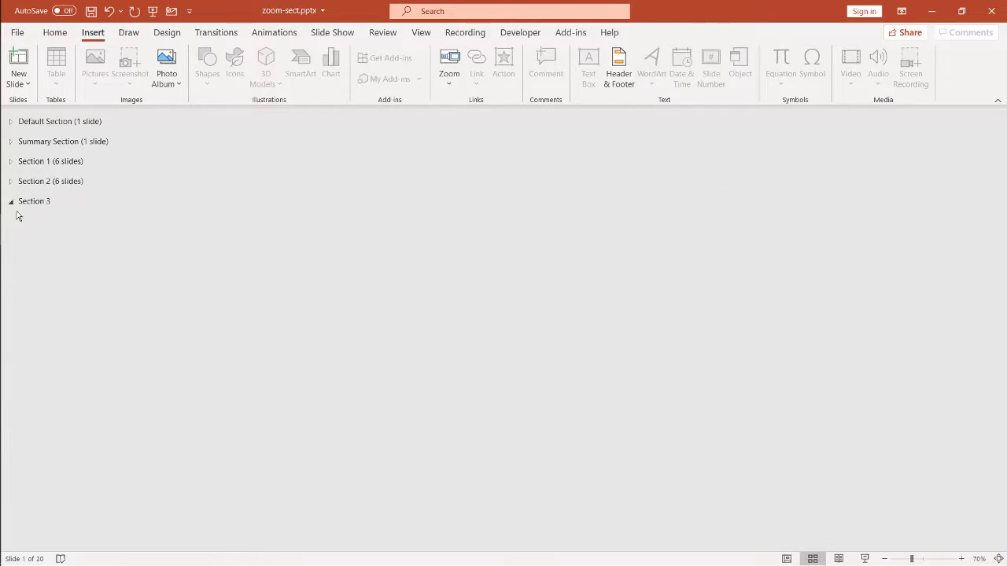
pyautogui.click(11, 202)
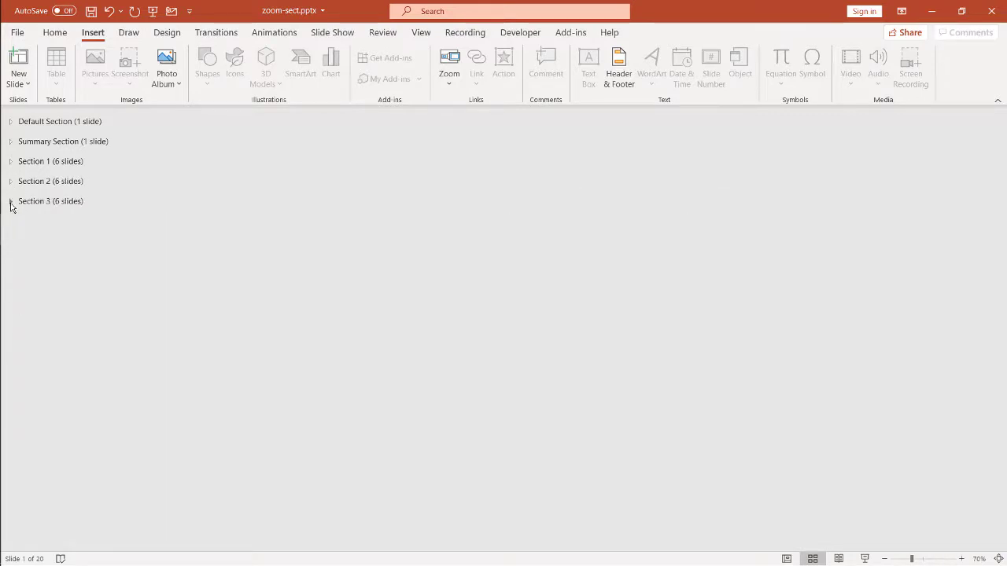
pyautogui.click(11, 142)
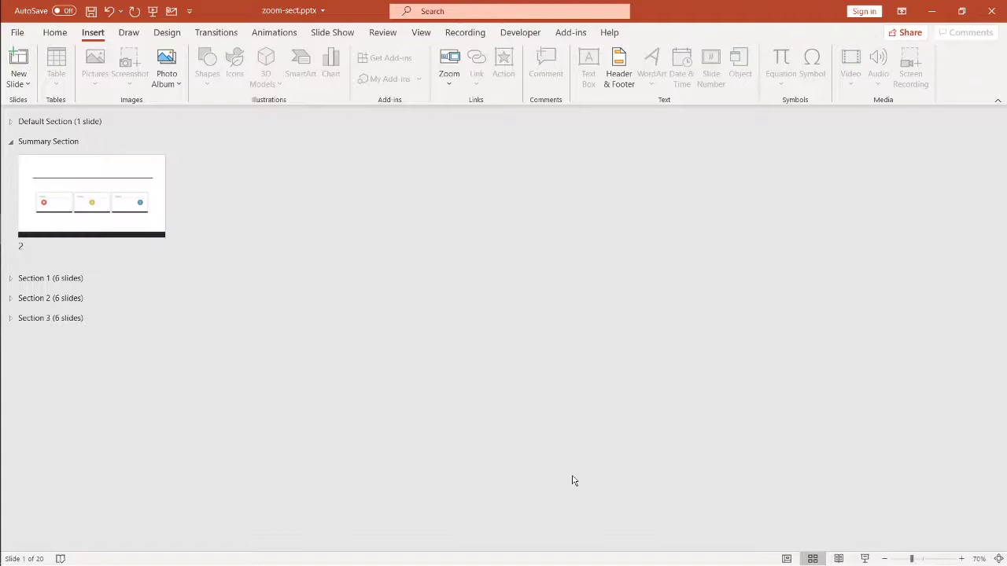
# Play the slideshow from slide 2, zooming into Sections 1 and 2, returning, then exit
pyautogui.click(786, 558)
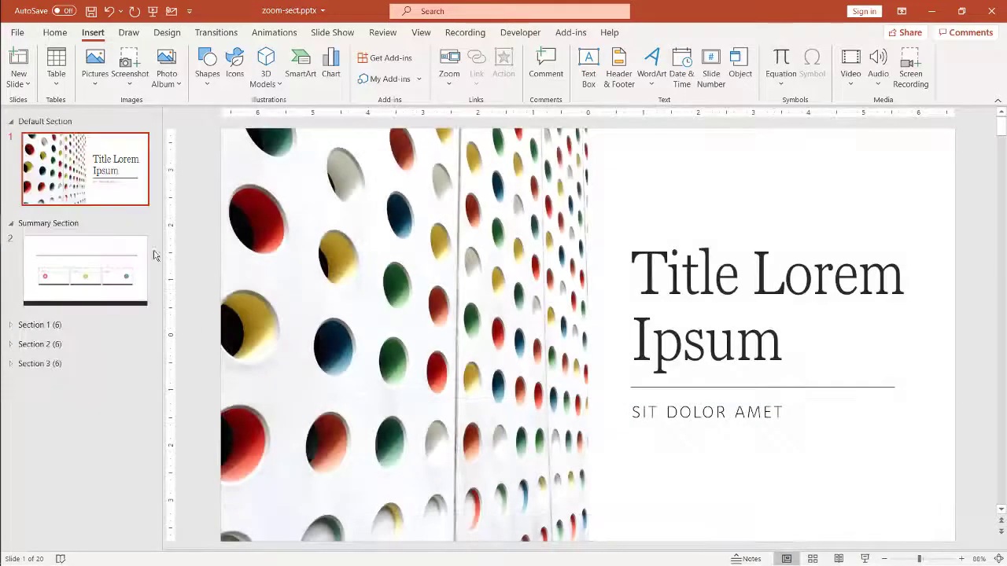
pyautogui.click(74, 267)
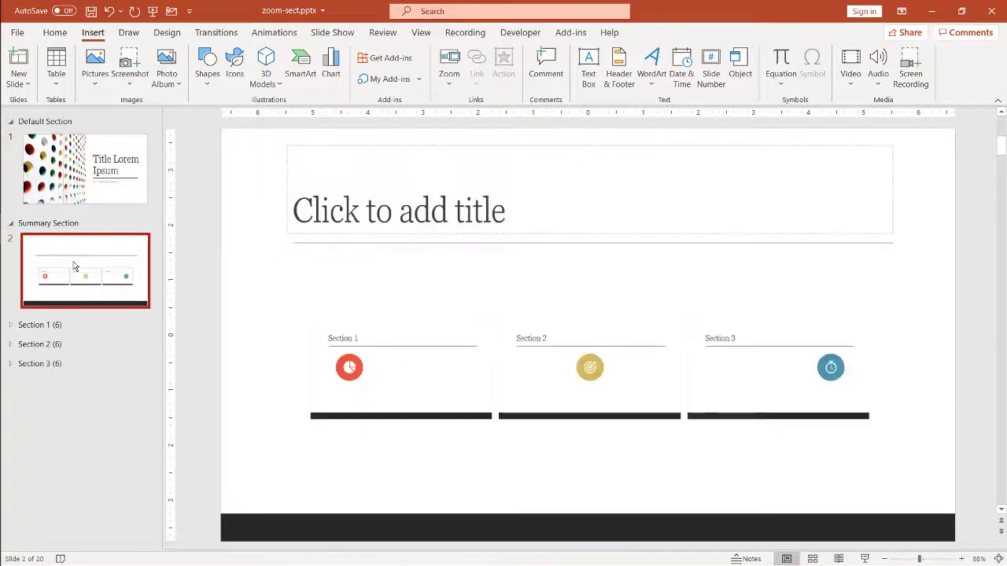
pyautogui.click(865, 559)
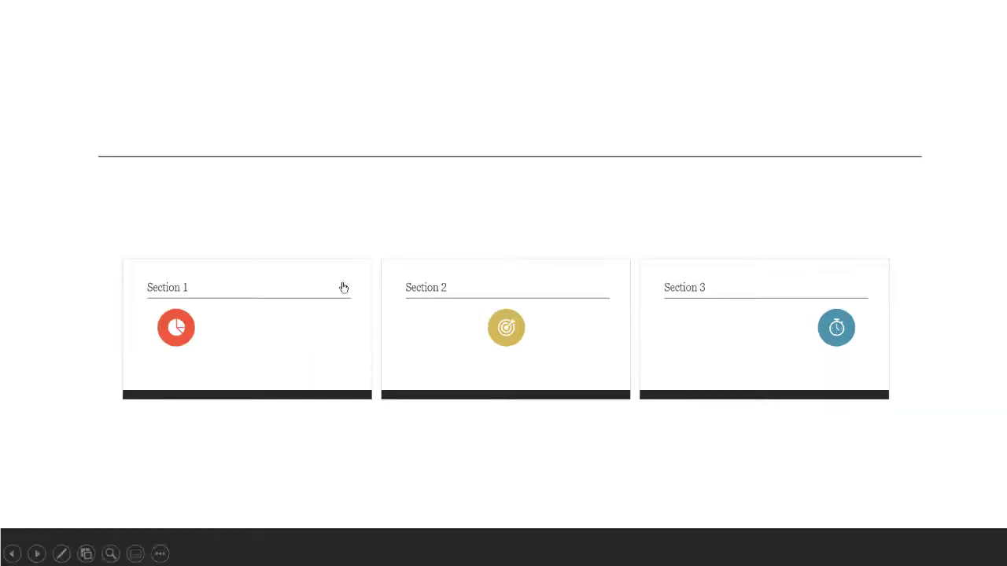
pyautogui.click(227, 312)
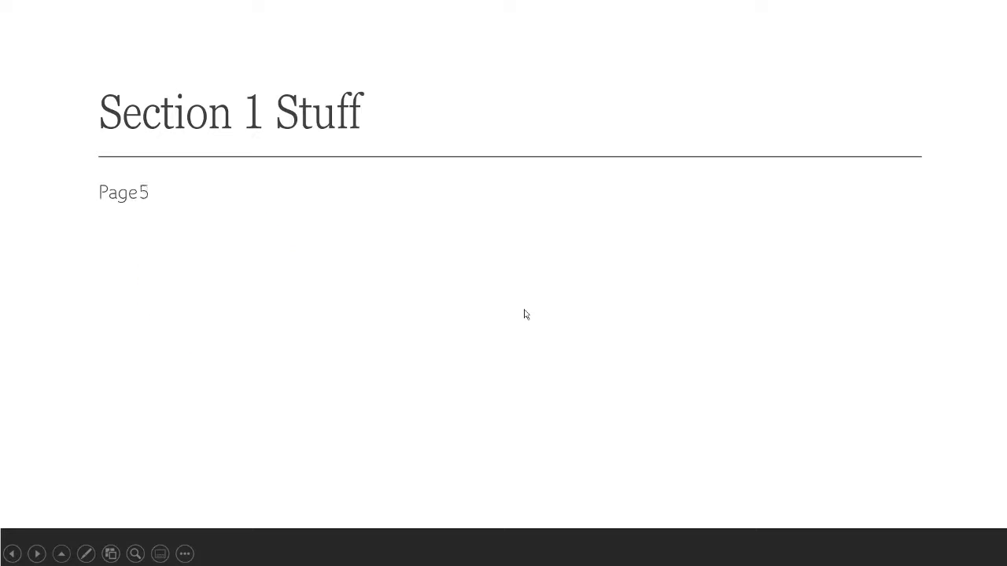
pyautogui.click(526, 314)
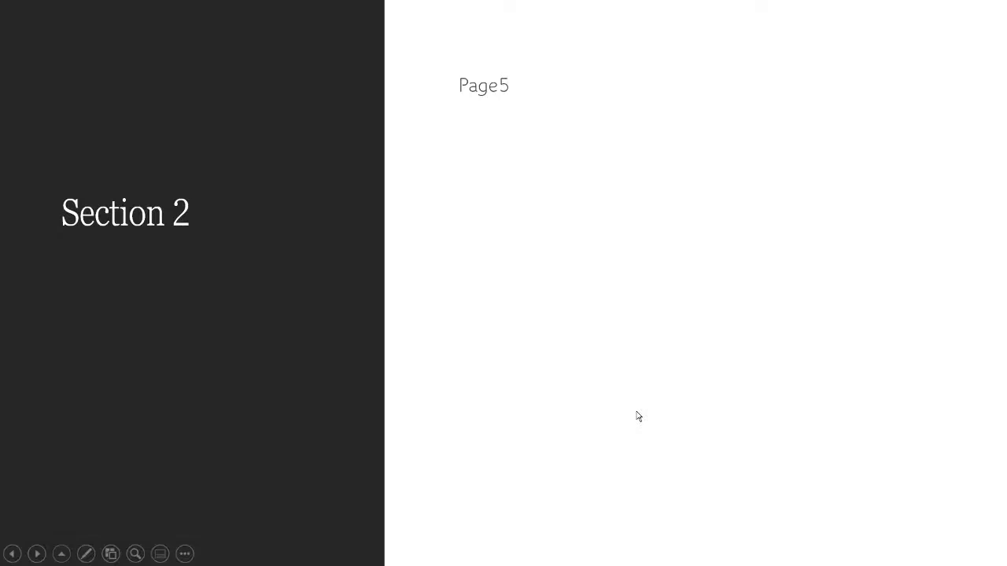
pyautogui.click(638, 416)
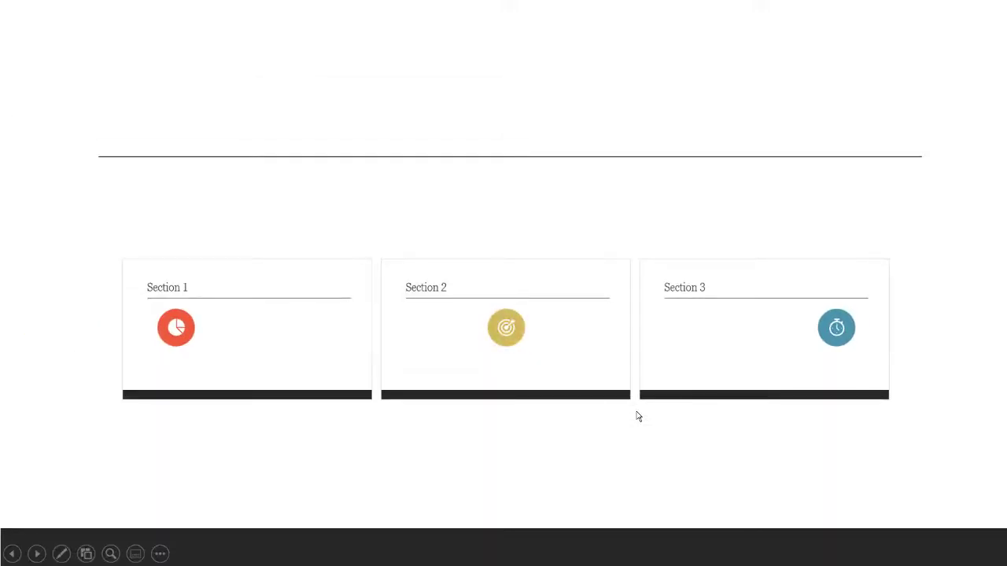
pyautogui.press('Escape')
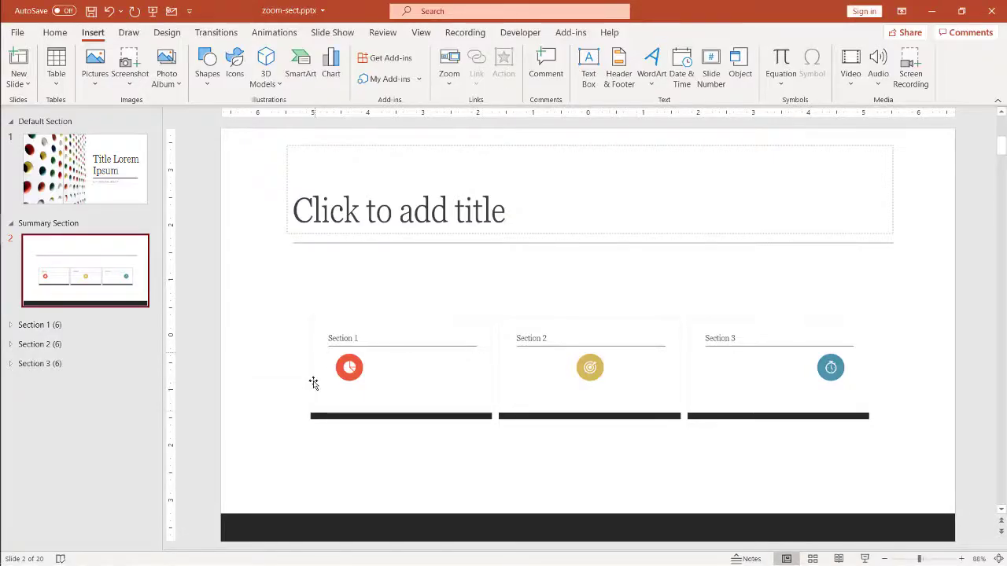
# Select the summary zoom and click through the Section 1, 2 and 3 zooms, ending on Section 1
pyautogui.click(478, 463)
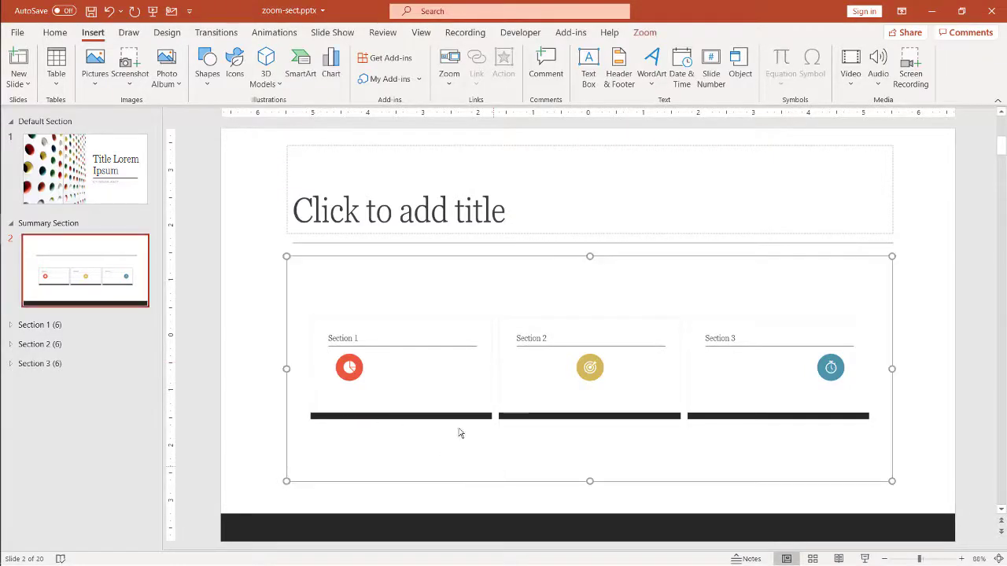
pyautogui.click(389, 340)
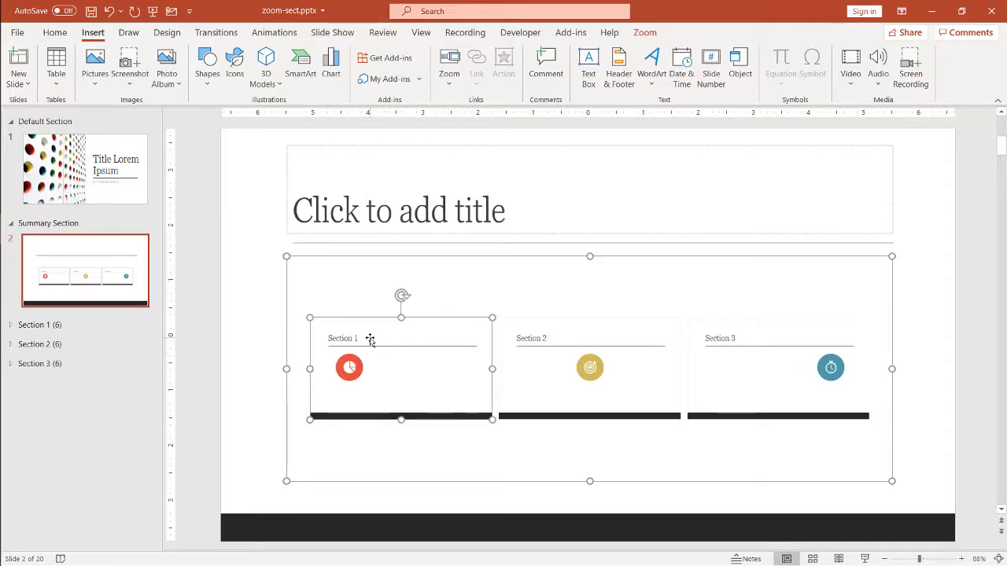
pyautogui.click(527, 363)
pyautogui.click(747, 371)
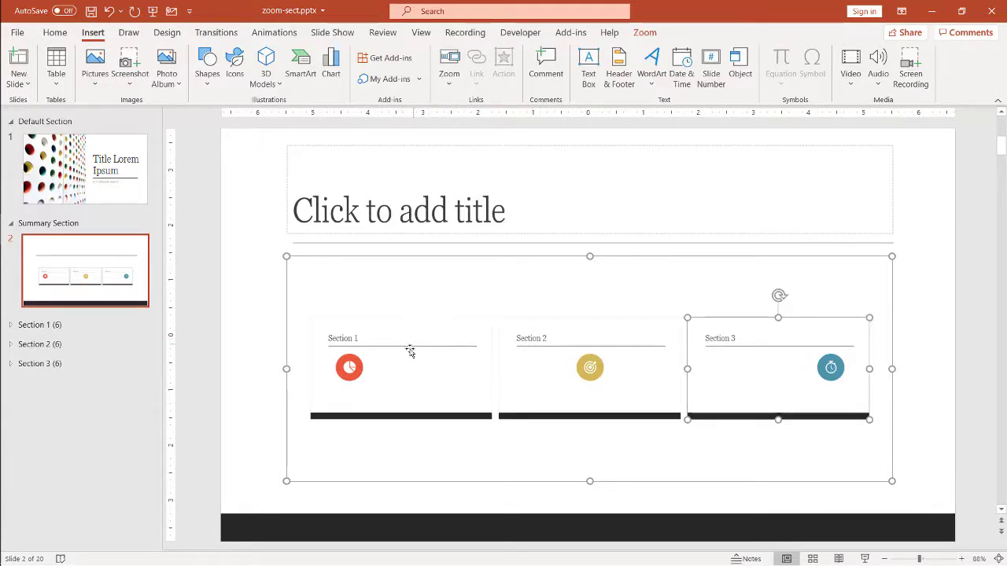
pyautogui.click(404, 365)
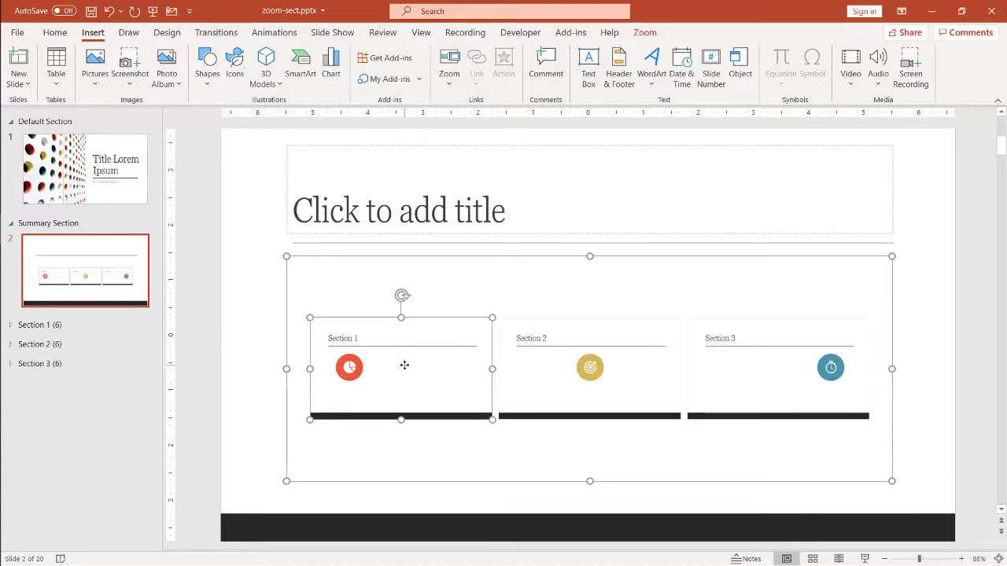
# Preview Zoom Border colours and Zoom Effects for the Section 1 zoom without applying any
pyautogui.click(653, 36)
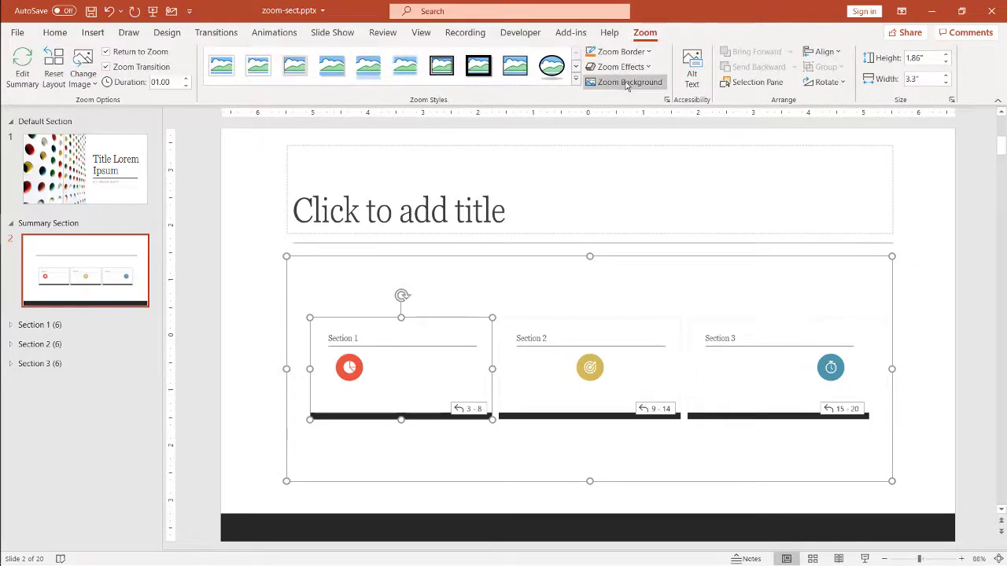
pyautogui.click(618, 51)
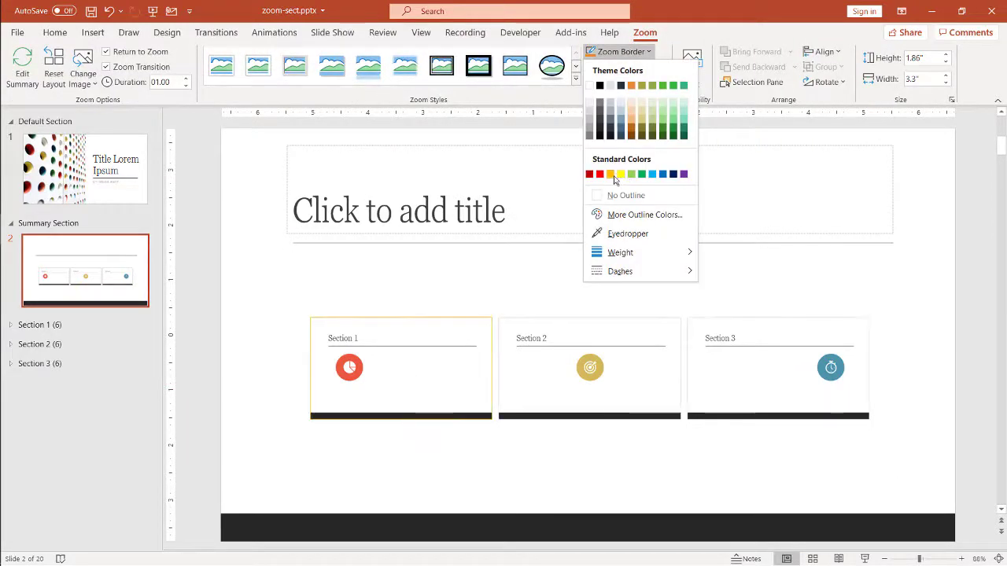
pyautogui.click(973, 187)
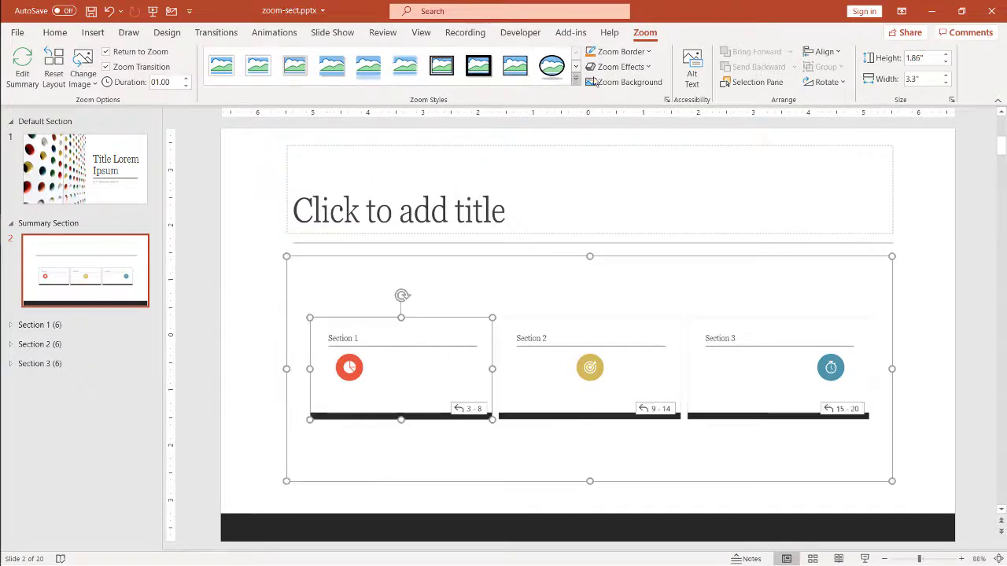
pyautogui.click(625, 67)
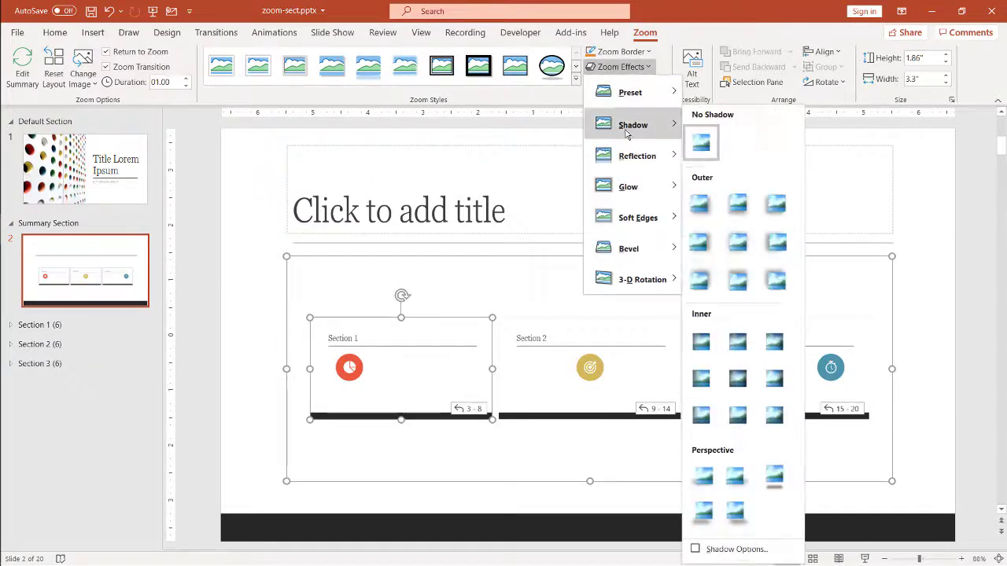
pyautogui.moveTo(661, 101)
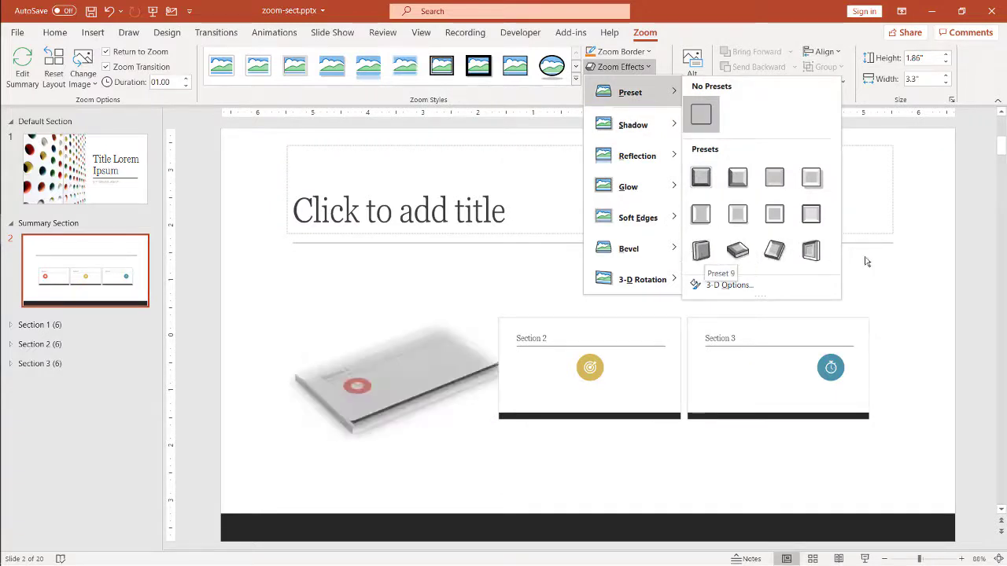
pyautogui.click(983, 174)
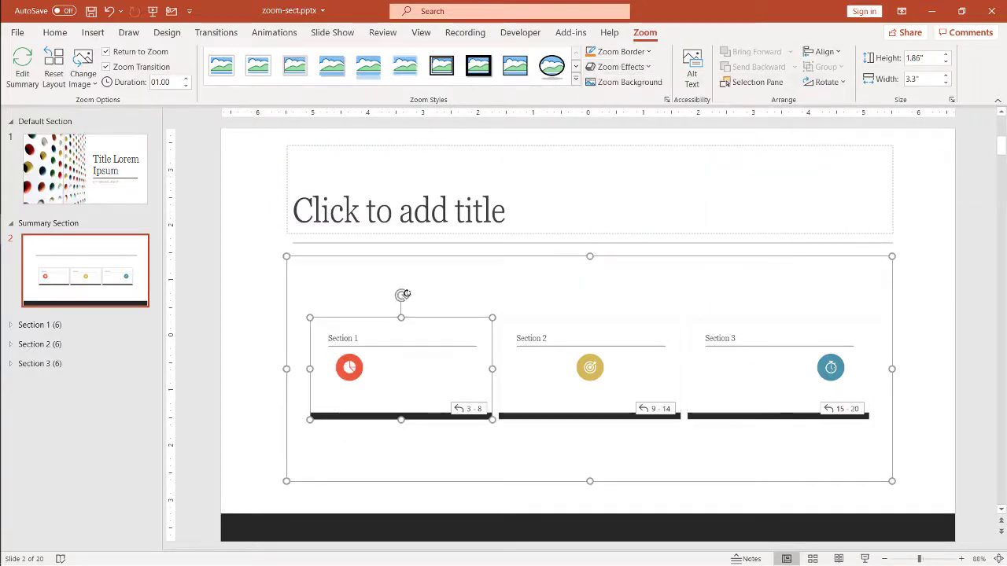
# Toggle Zoom Background on the Section 1 zoom and deselect it to check the result
pyautogui.click(627, 90)
pyautogui.click(197, 344)
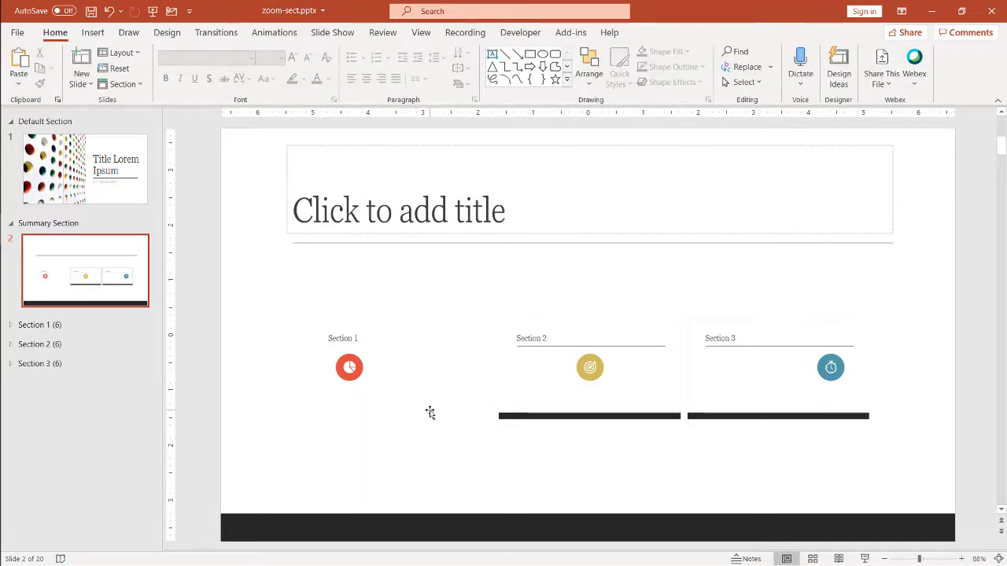
pyautogui.click(397, 377)
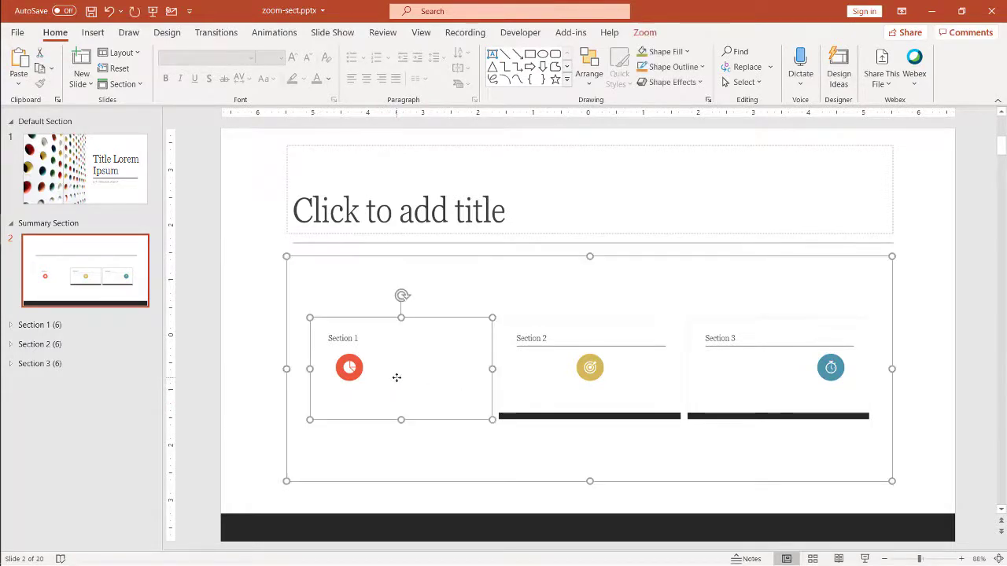
pyautogui.click(644, 32)
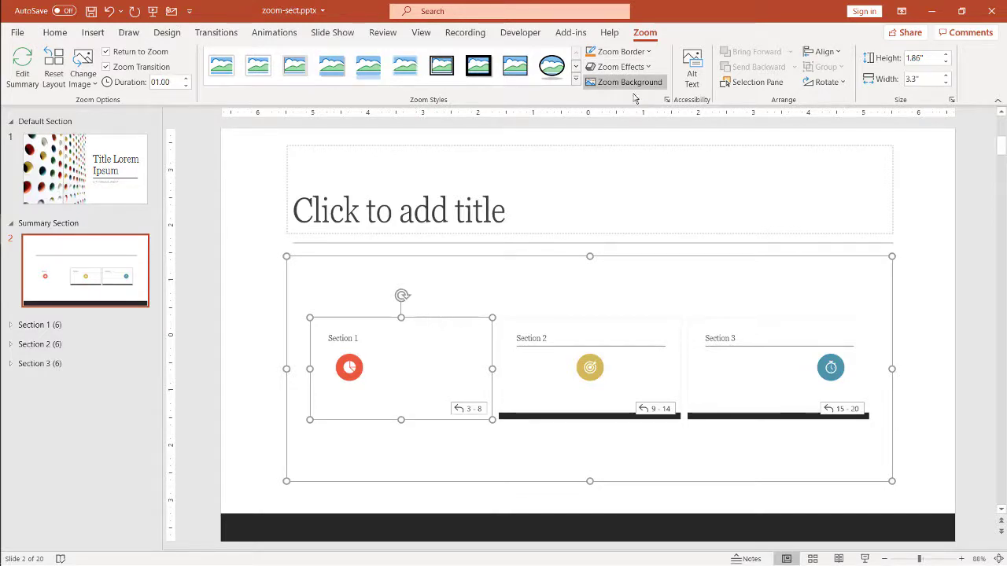
pyautogui.click(926, 280)
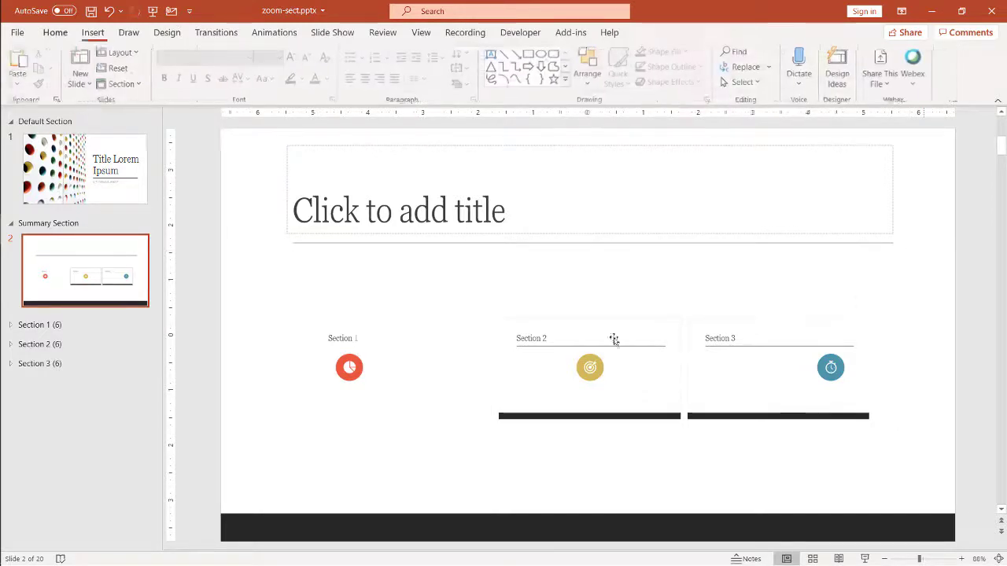
# Save the red pie-chart icon from the Section 1 slide as Picture1.png
pyautogui.click(274, 404)
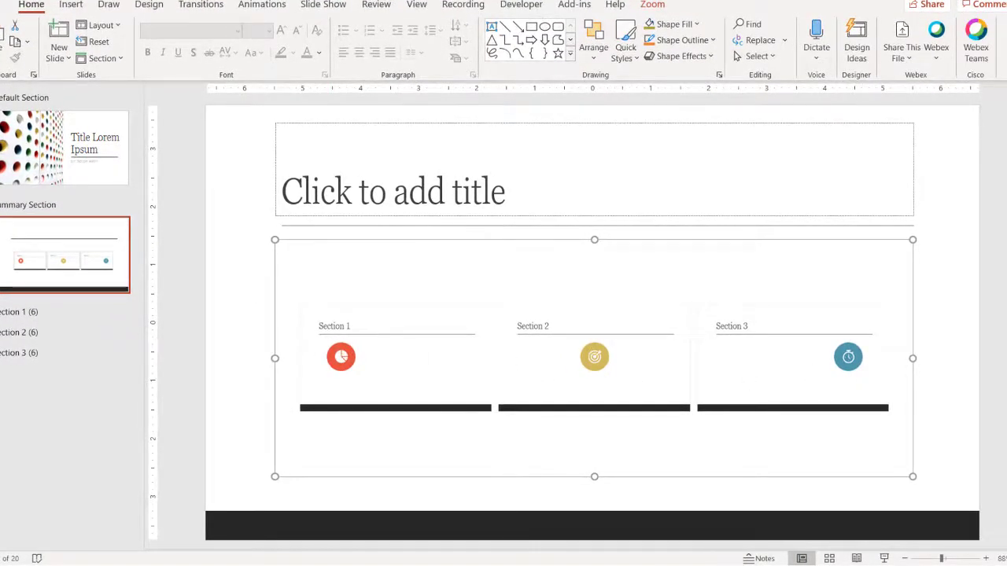
pyautogui.click(50, 339)
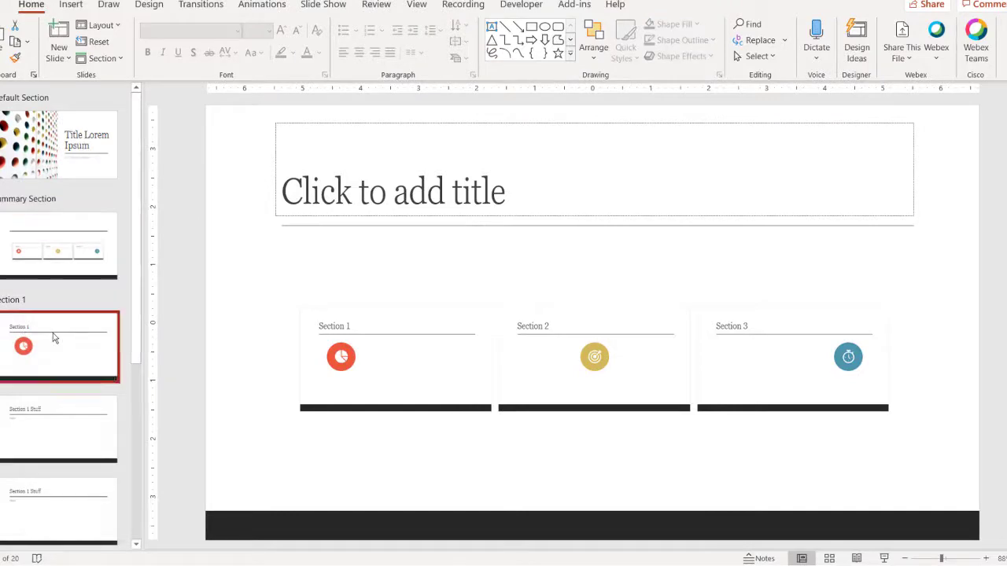
pyautogui.click(391, 274)
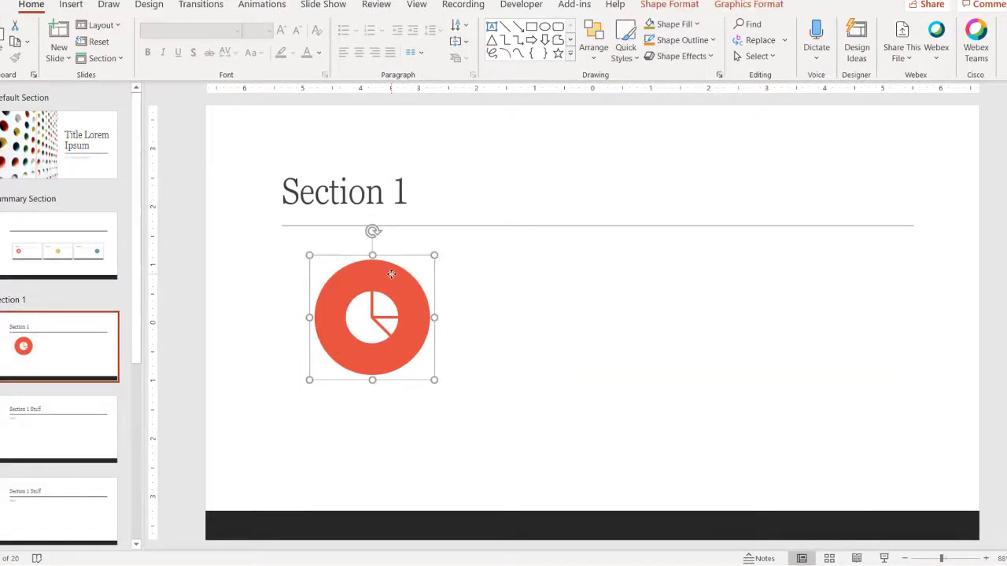
pyautogui.rightClick(391, 274)
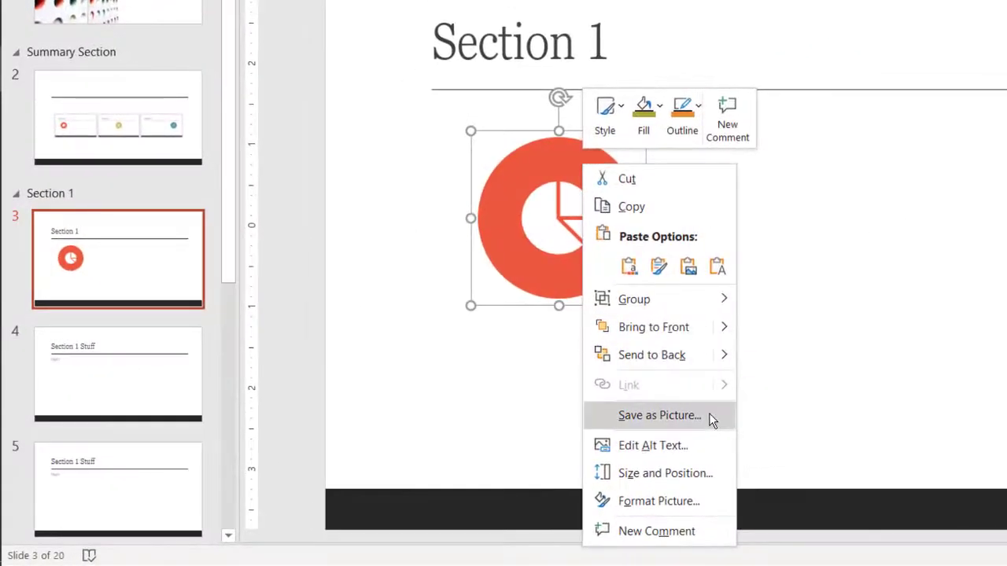
pyautogui.click(707, 415)
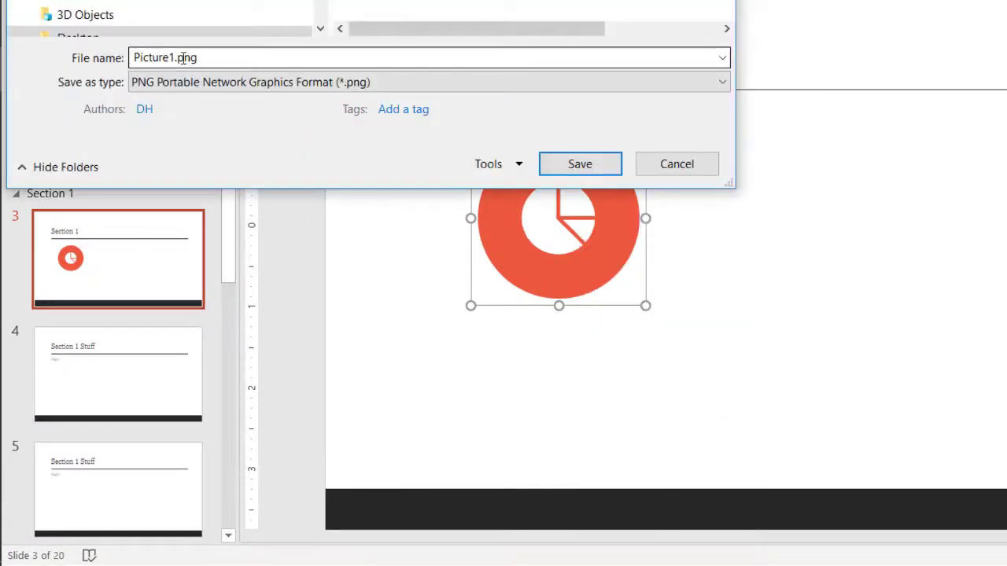
pyautogui.click(591, 168)
# Save the gold target icon from the Section 2 slide as Picture2.png
pyautogui.scroll(-5, 213, 364)
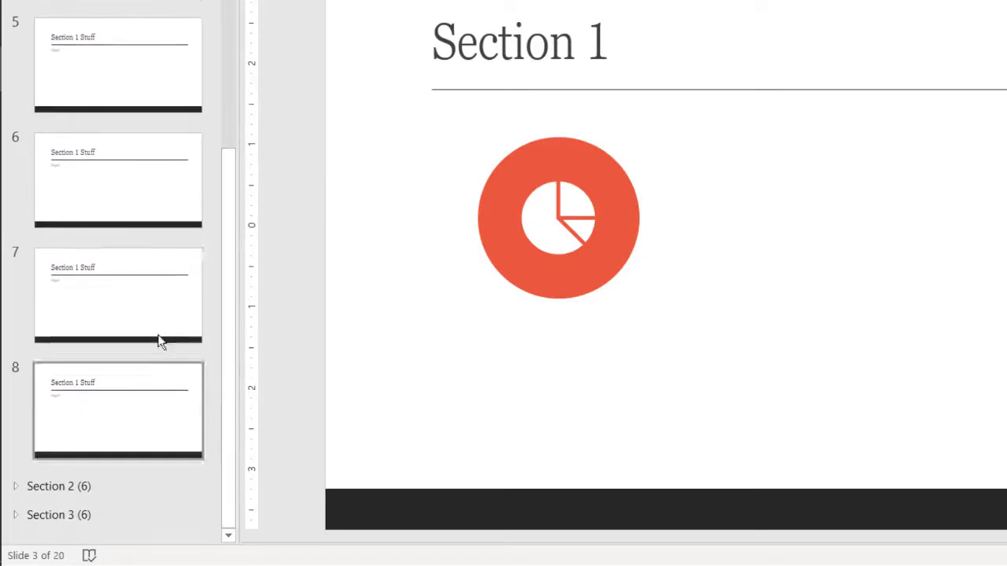
pyautogui.click(15, 487)
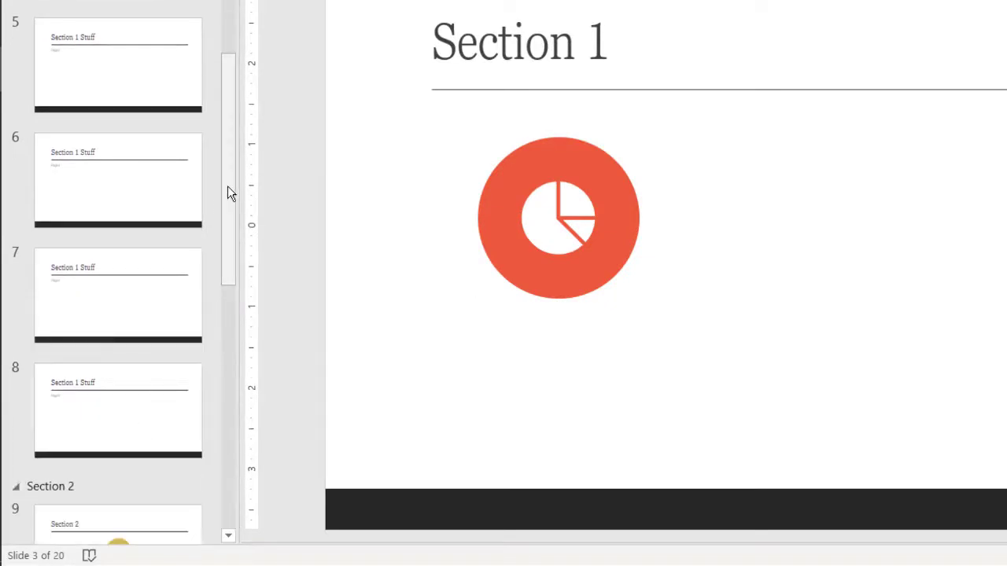
pyautogui.moveTo(227, 185); pyautogui.dragTo(227, 441)
pyautogui.click(142, 9)
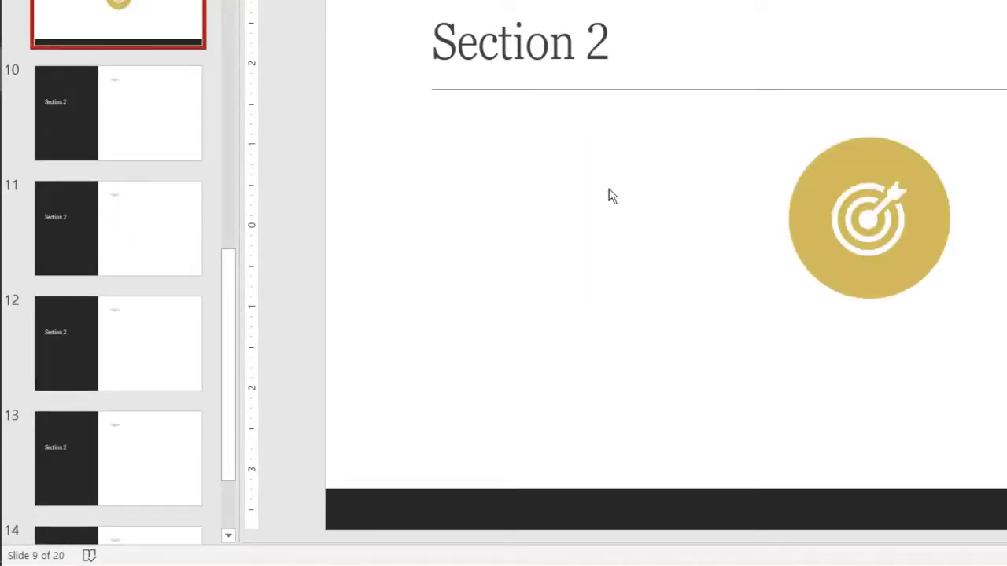
pyautogui.click(832, 192)
pyautogui.rightClick(832, 192)
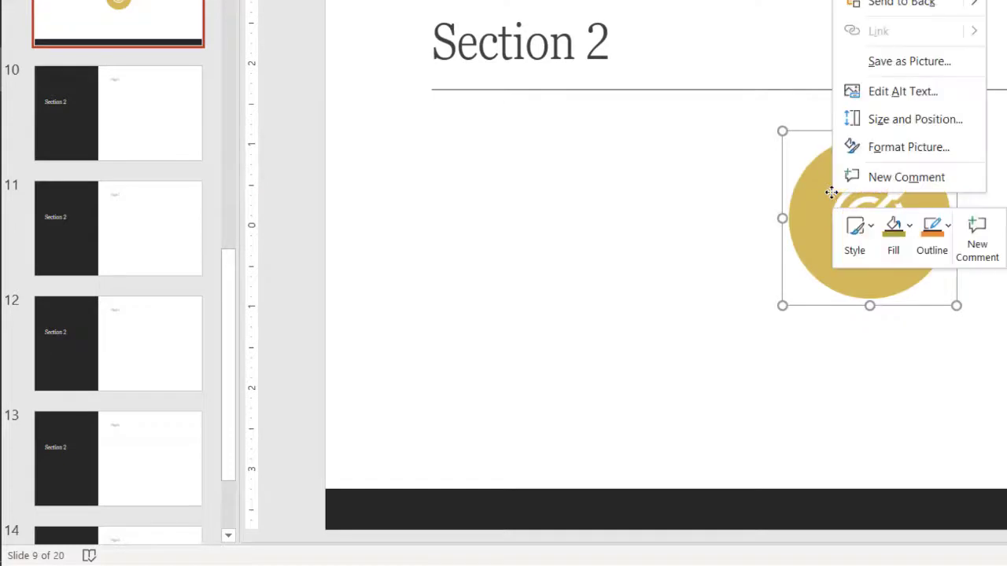
pyautogui.click(921, 63)
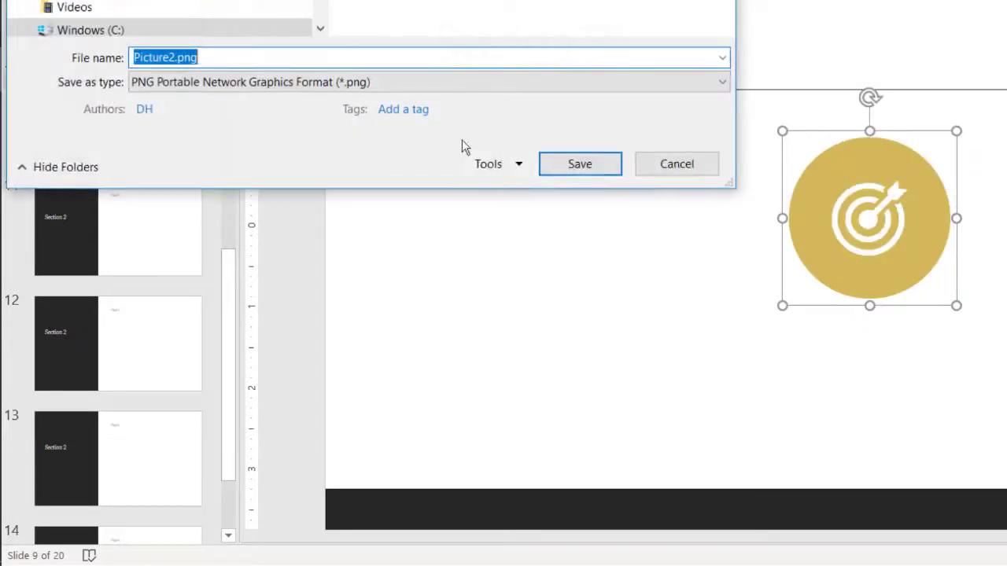
pyautogui.click(580, 164)
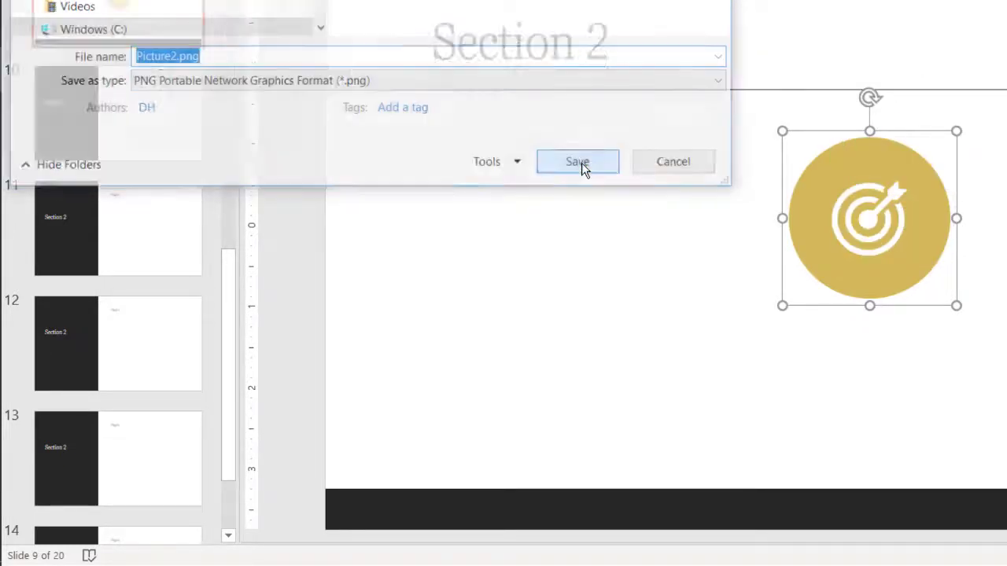
# Save the teal stopwatch icon from the Section 3 slide as Picture3.png
pyautogui.scroll(-2, 183, 226)
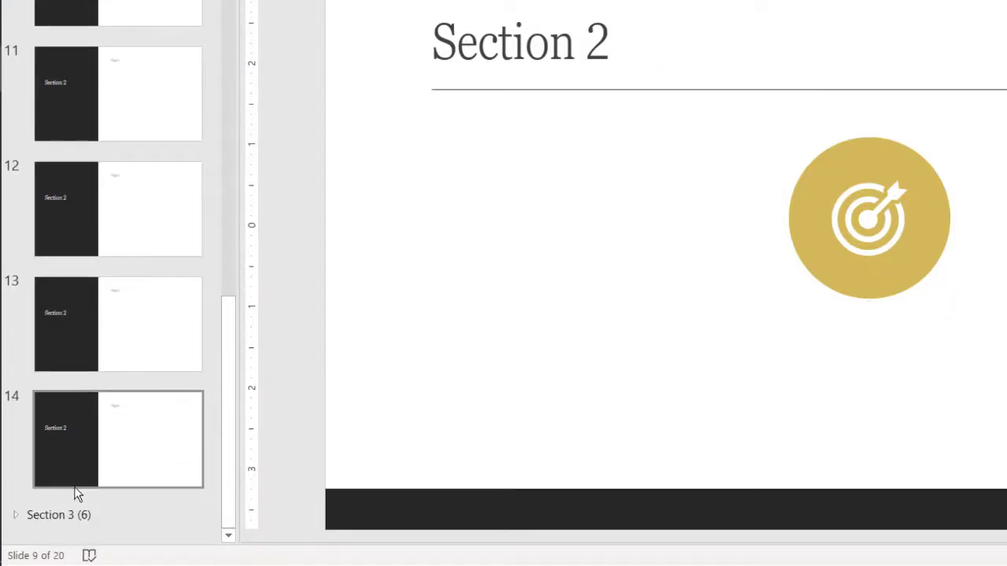
pyautogui.click(69, 515)
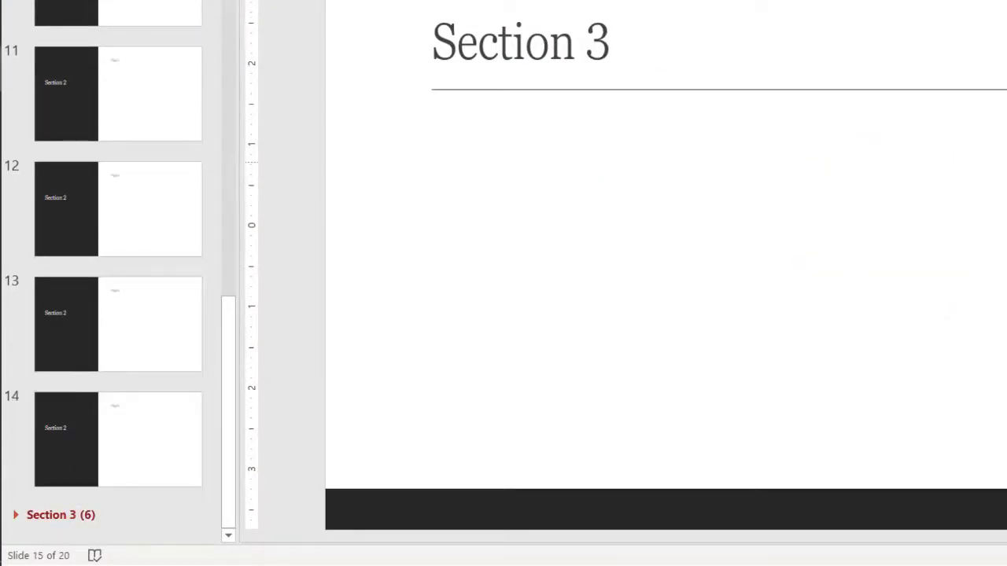
pyautogui.click(1006, 179)
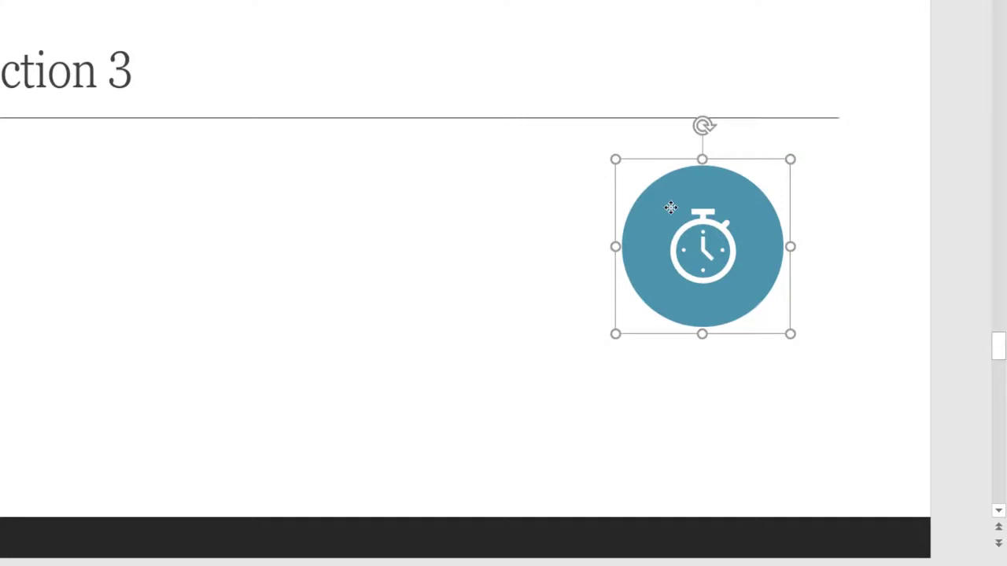
pyautogui.rightClick(1006, 179)
pyautogui.click(756, 459)
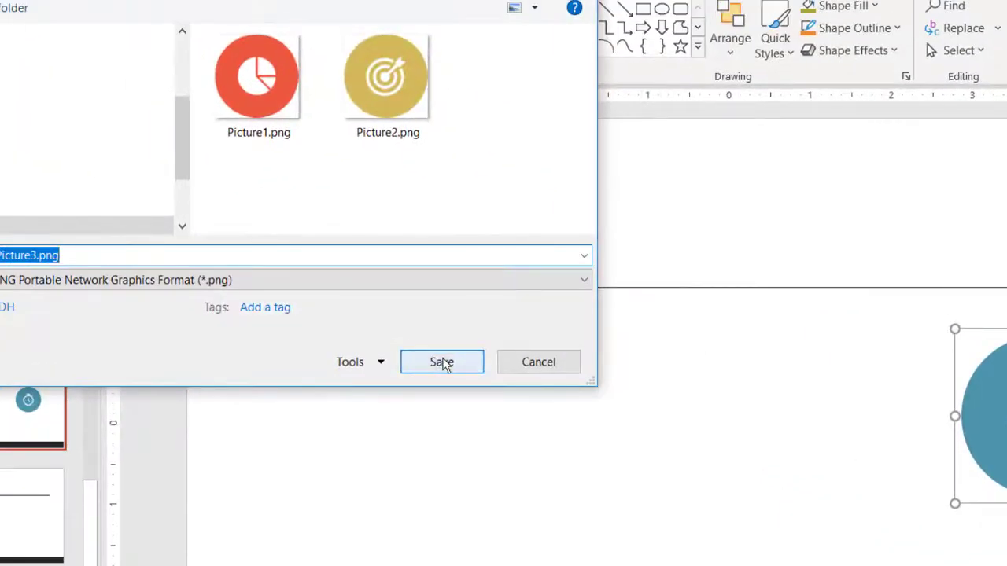
pyautogui.click(366, 325)
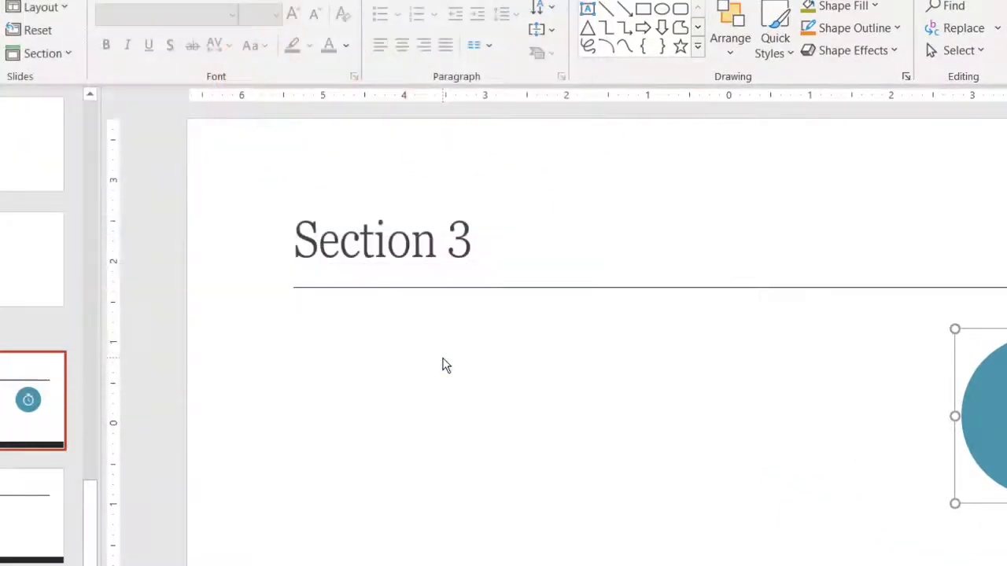
# Replace the Section 1 zoom's image with Picture1.png on the summary slide
pyautogui.scroll(5, 194, 413)
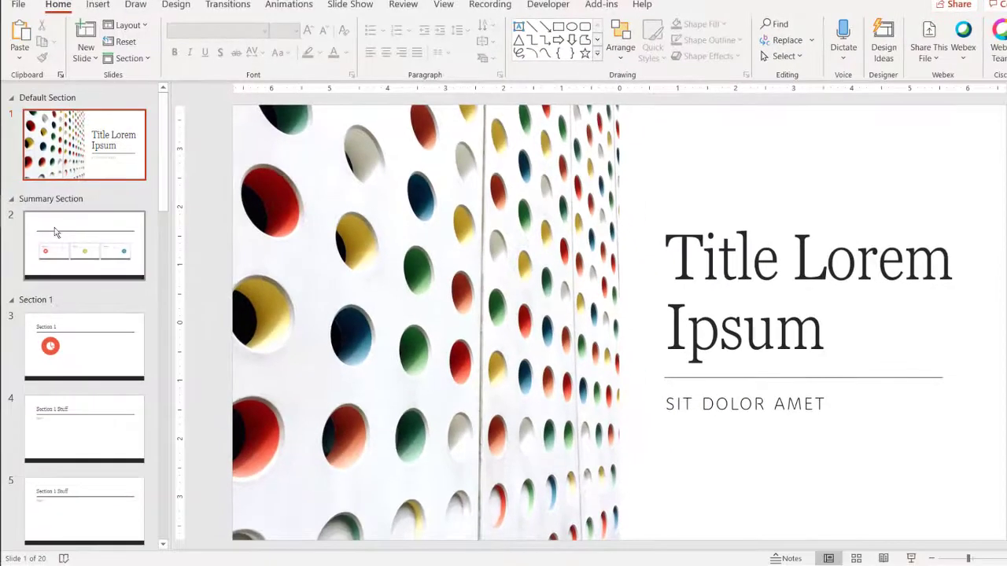
pyautogui.click(56, 233)
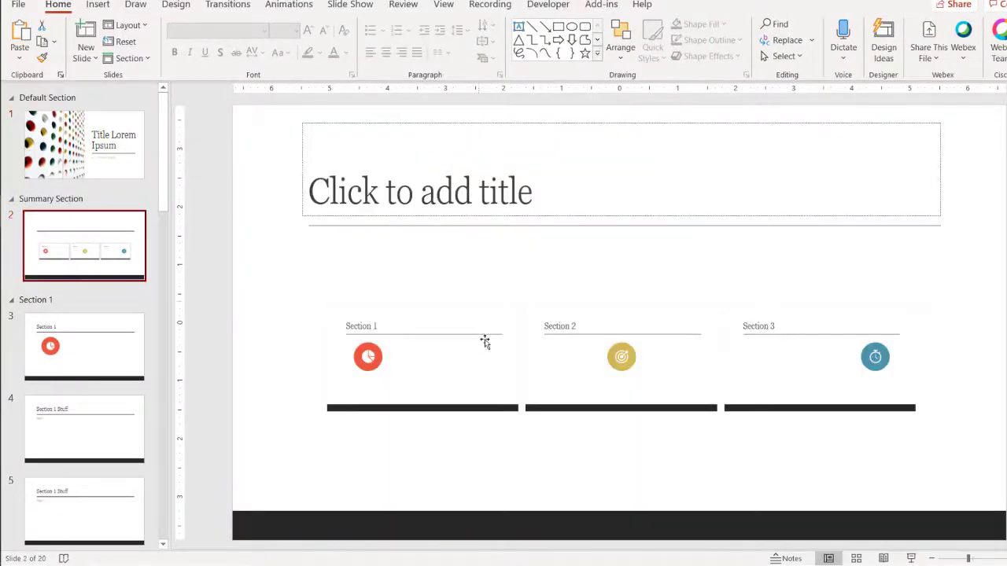
pyautogui.click(416, 359)
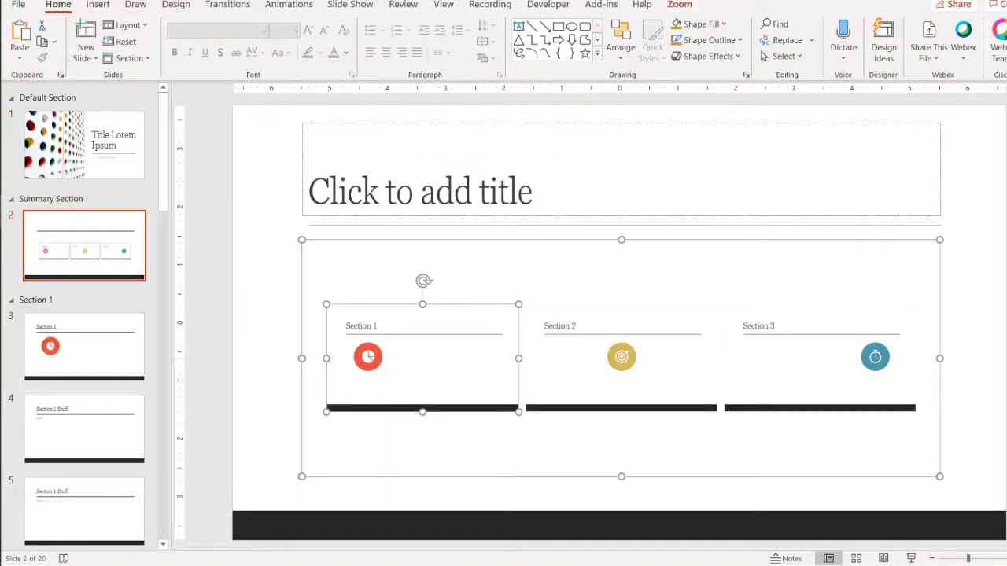
pyautogui.click(680, 5)
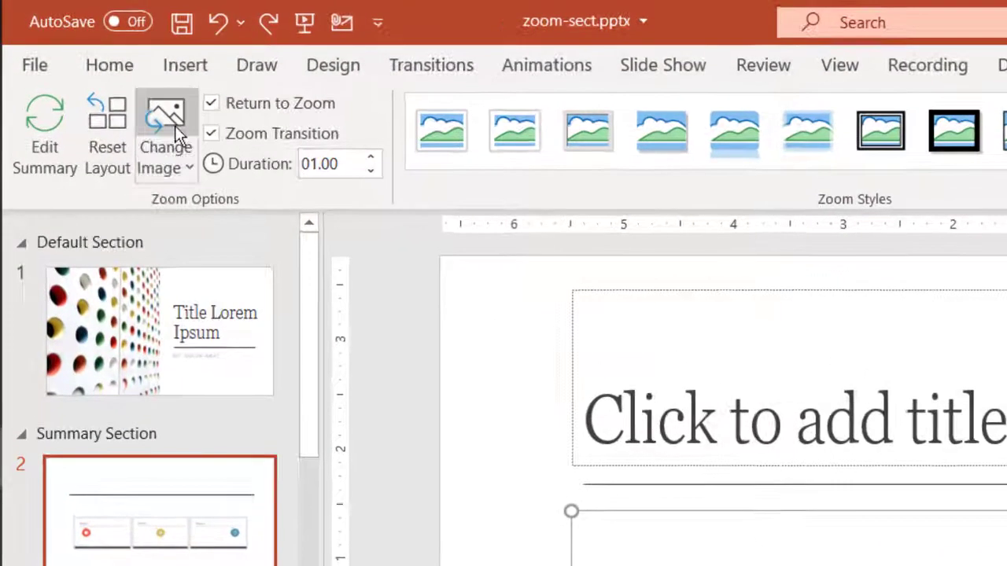
pyautogui.click(94, 41)
pyautogui.click(808, 474)
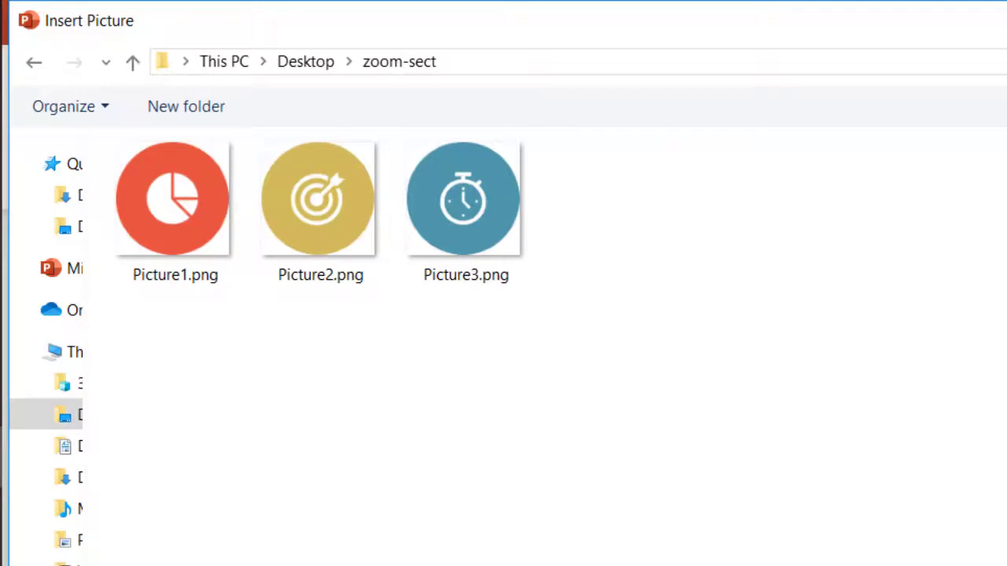
pyautogui.click(172, 199)
pyautogui.click(860, 461)
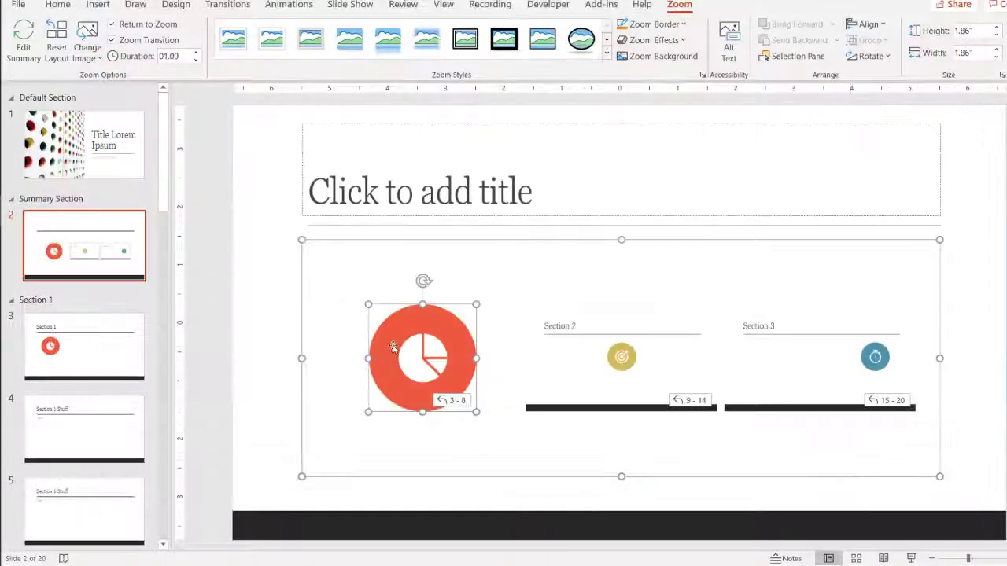
# Replace the Section 2 zoom's image with Picture2.png
pyautogui.click(617, 370)
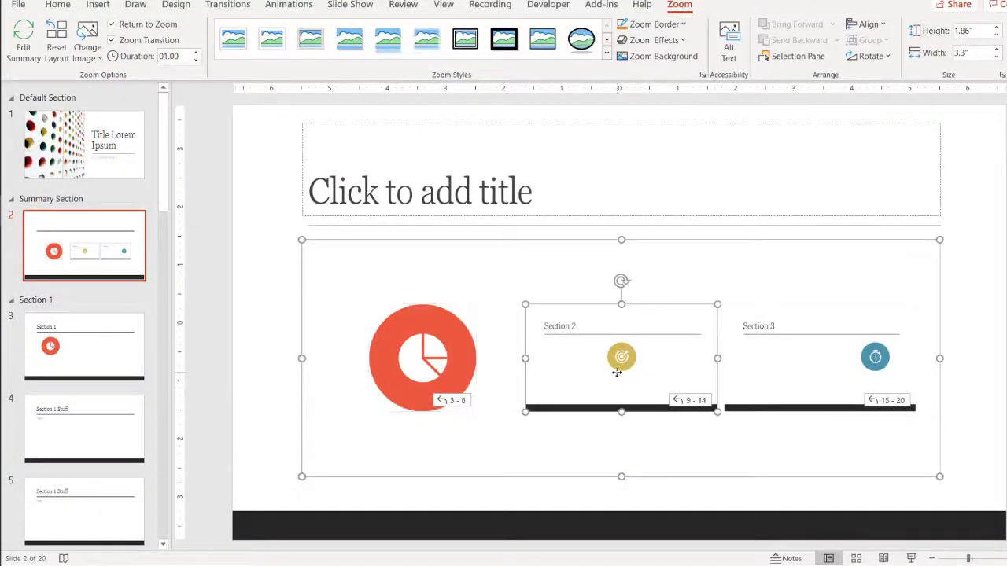
pyautogui.click(88, 32)
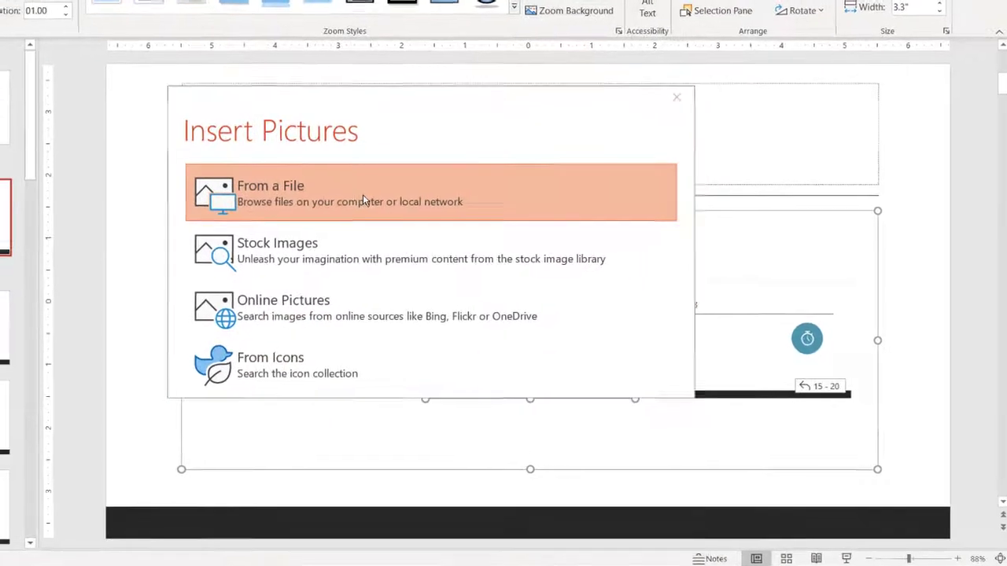
pyautogui.click(359, 217)
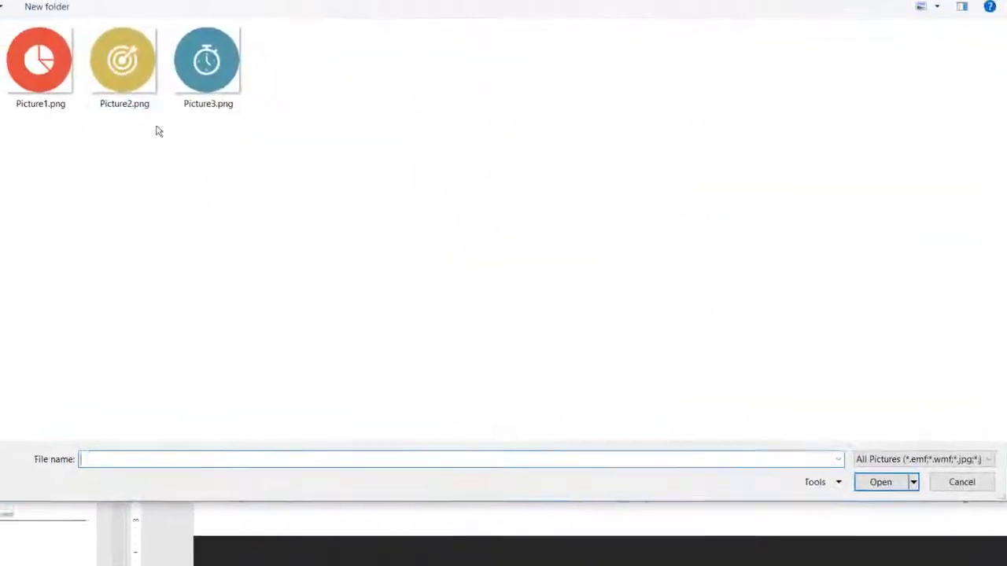
pyautogui.click(124, 62)
pyautogui.click(880, 483)
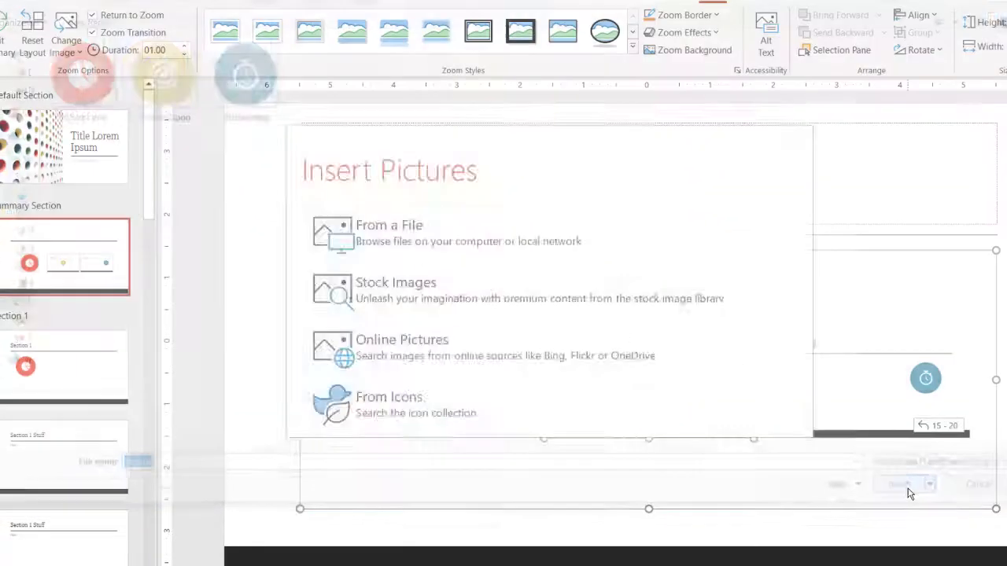
# Replace the Section 3 zoom's image with Picture3.png and clear the selection
pyautogui.click(892, 399)
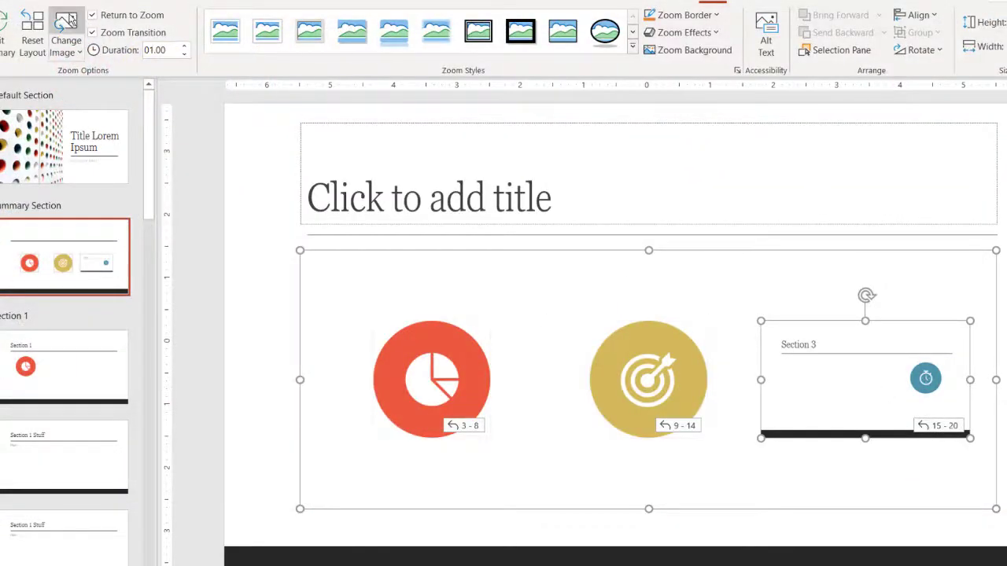
pyautogui.click(68, 22)
pyautogui.click(466, 240)
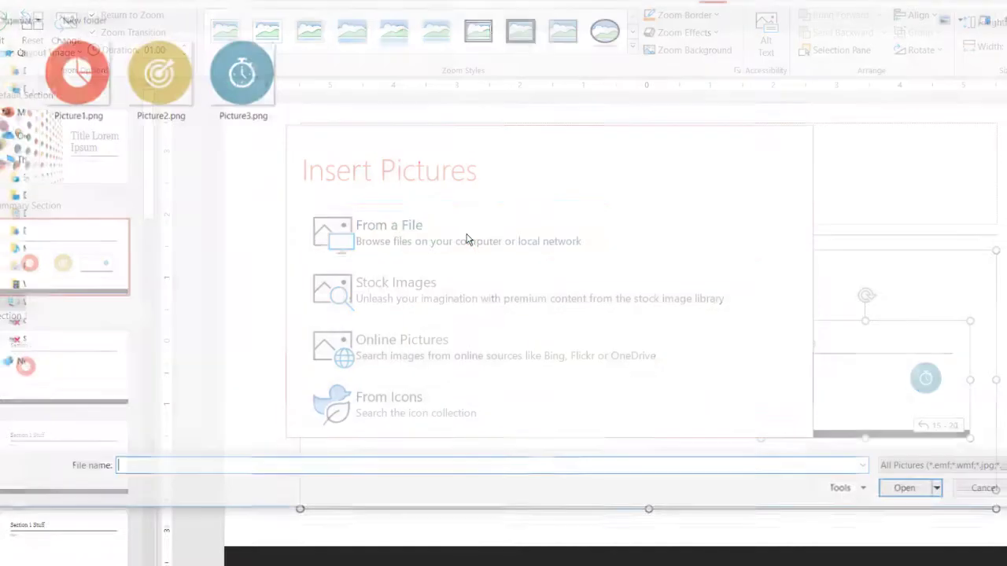
pyautogui.click(265, 105)
pyautogui.click(915, 499)
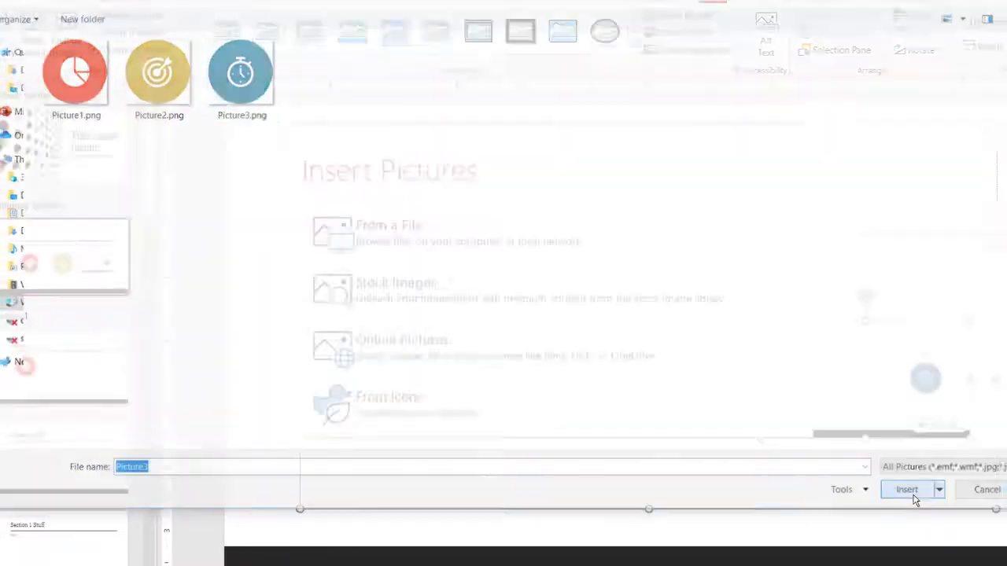
pyautogui.click(349, 359)
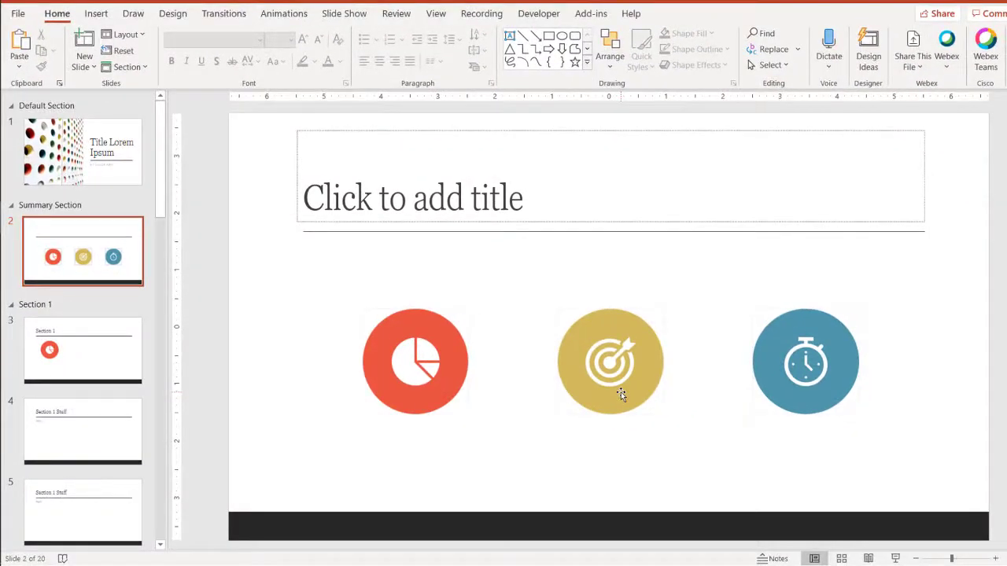
# Enter 'Title' as the summary slide's title and scroll back up to slide 1
pyautogui.click(93, 279)
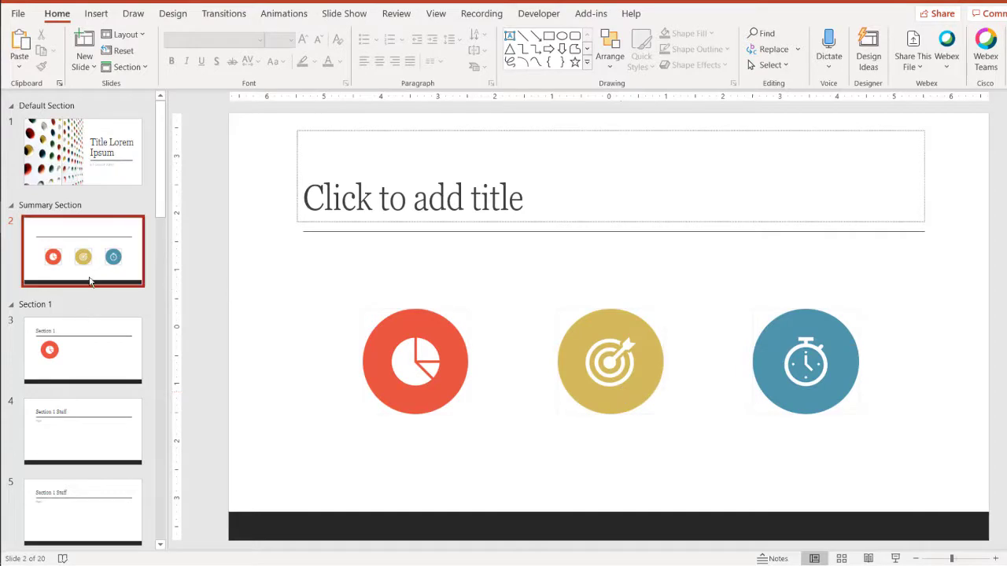
pyautogui.click(416, 206)
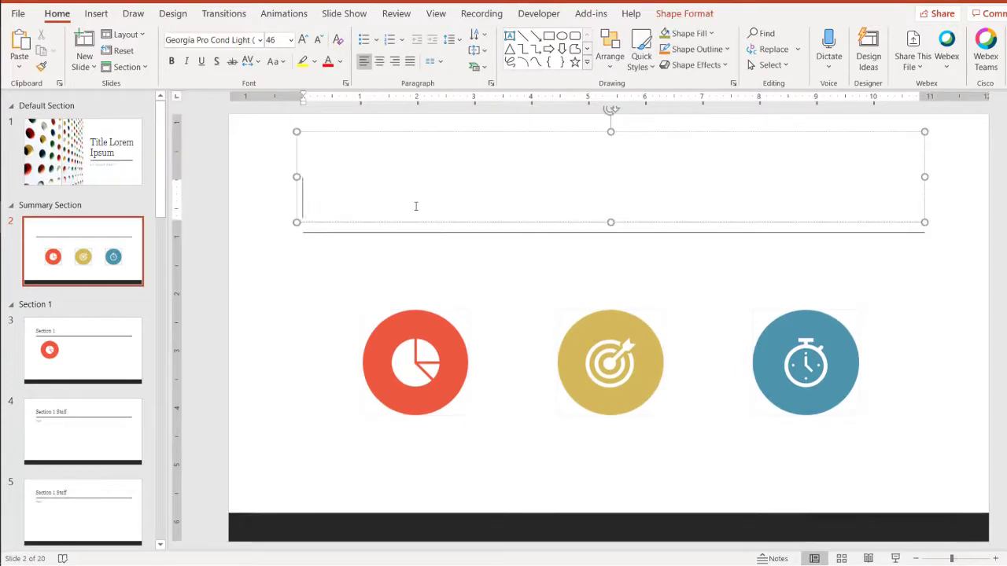
pyautogui.write('Title')
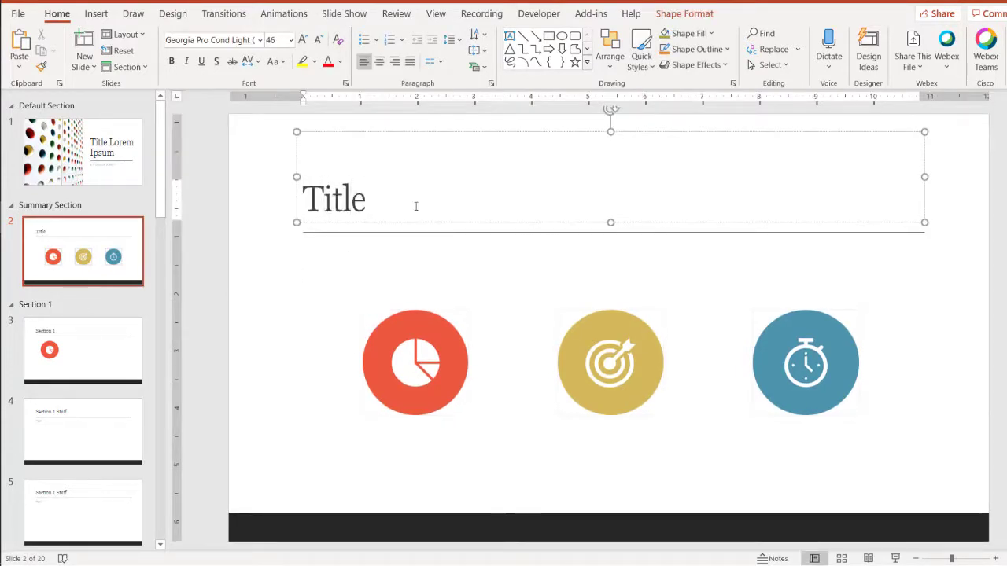
pyautogui.click(933, 291)
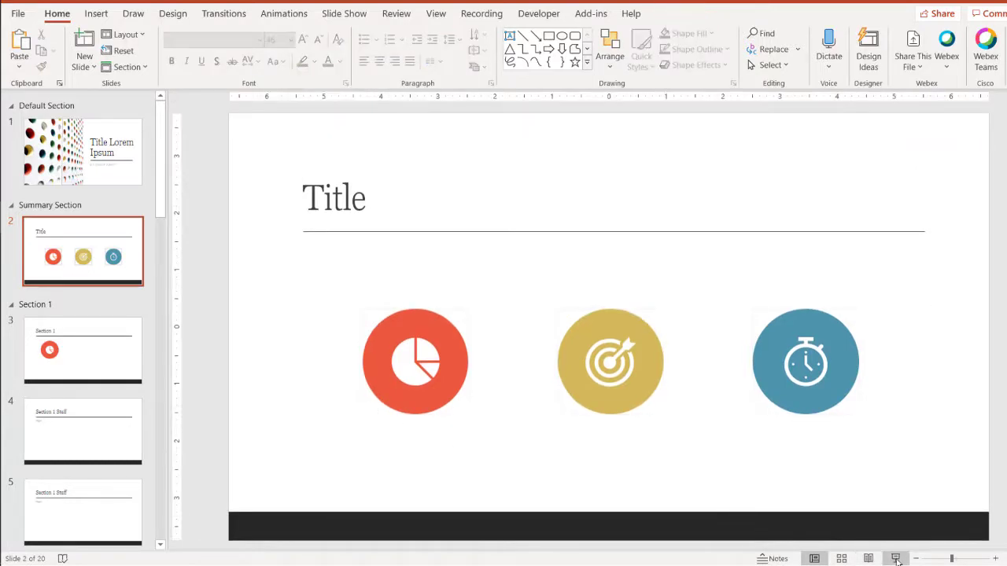
pyautogui.scroll(1, 174, 201)
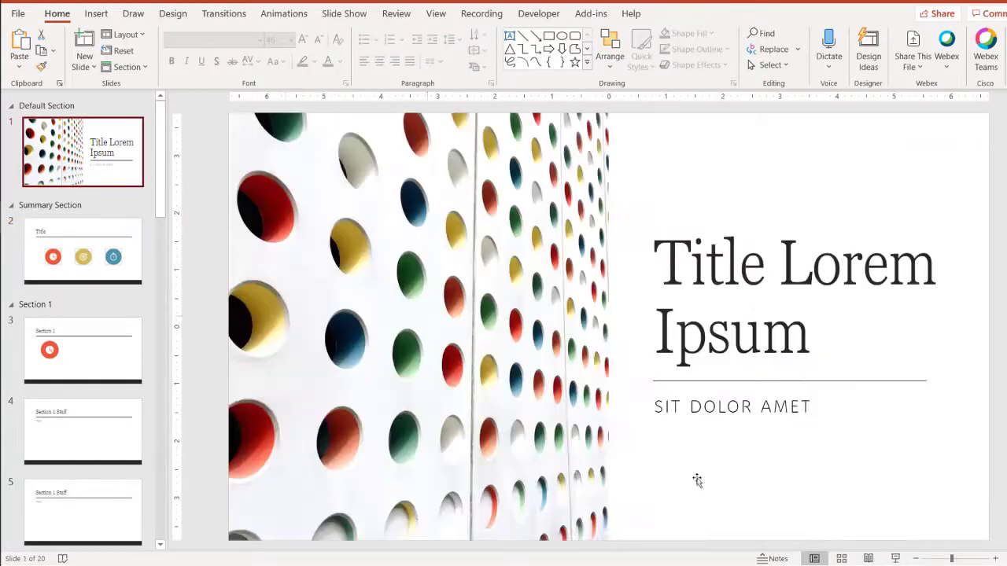
# Run the slideshow, visiting Sections 1 and 2 via their zooms and returning, then entering Section 3
pyautogui.click(896, 559)
pyautogui.click(563, 356)
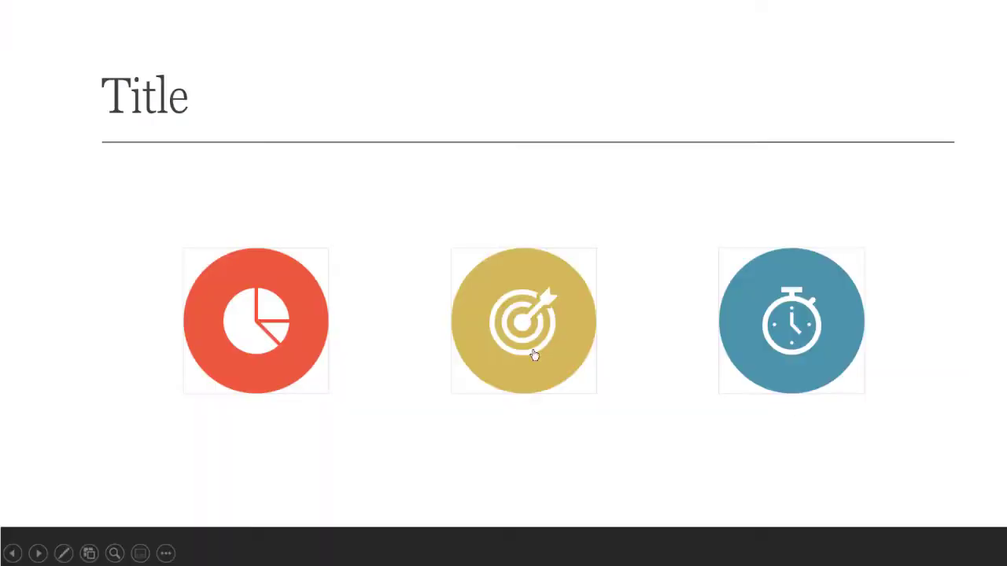
pyautogui.click(224, 296)
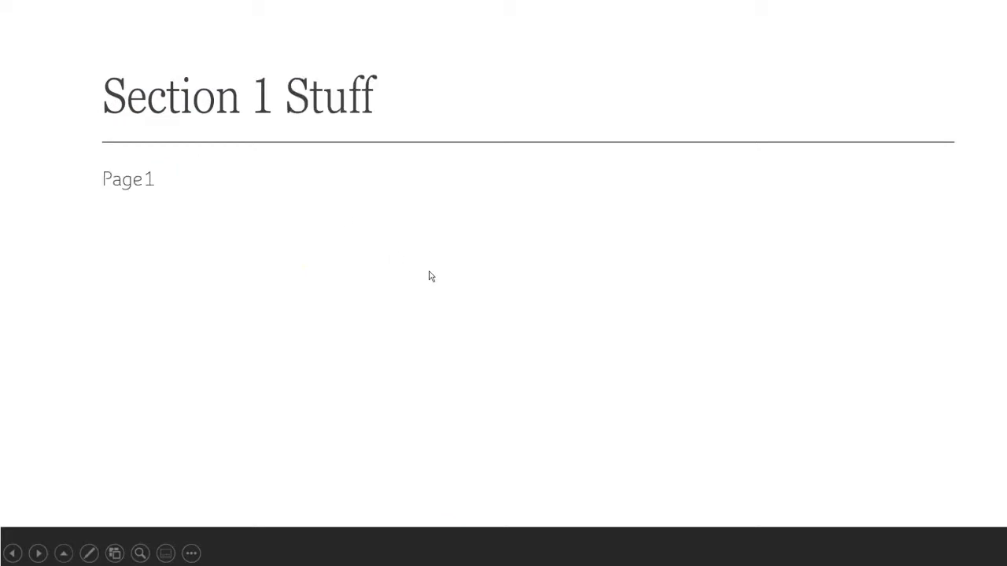
pyautogui.click(431, 276)
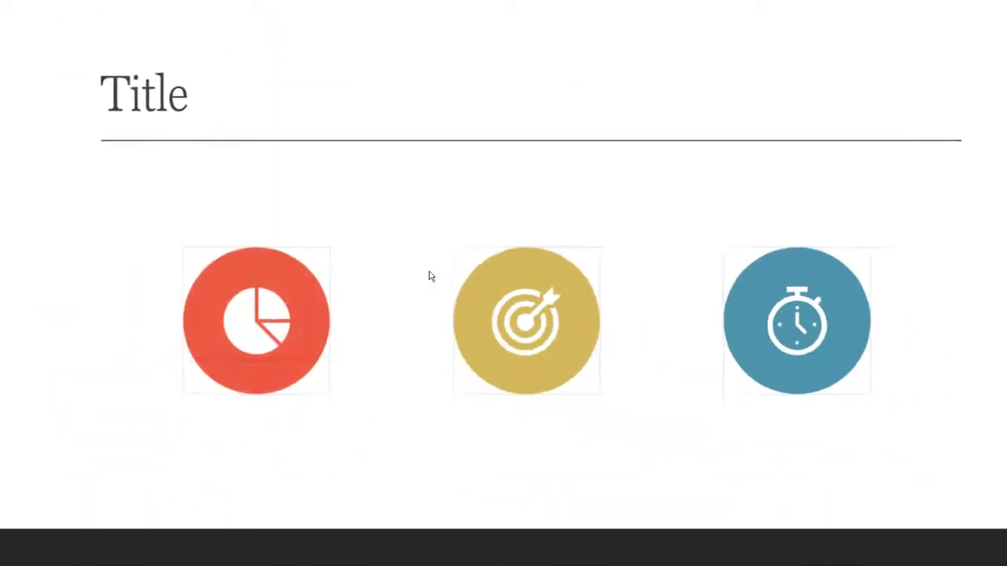
pyautogui.click(484, 296)
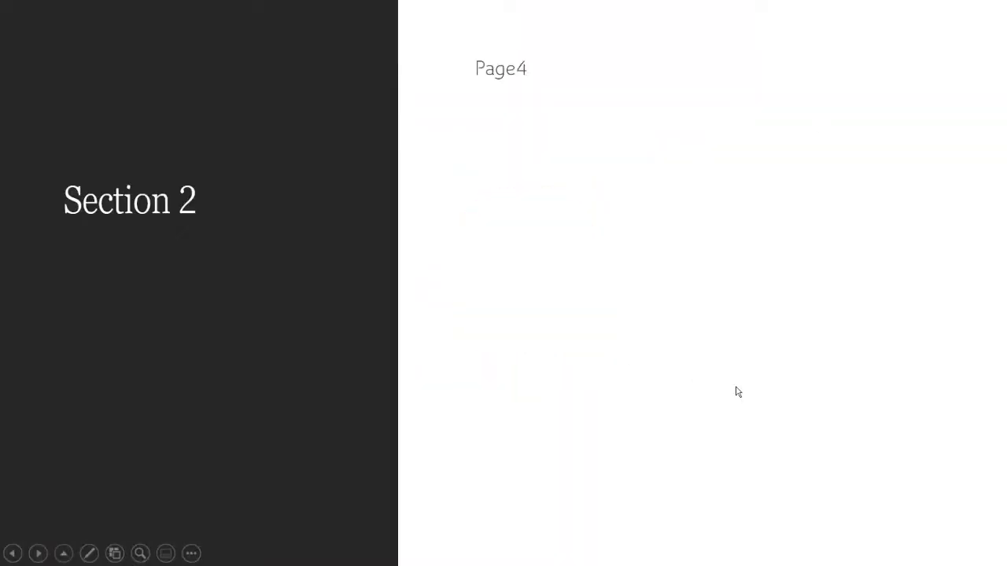
pyautogui.click(738, 392)
pyautogui.click(737, 392)
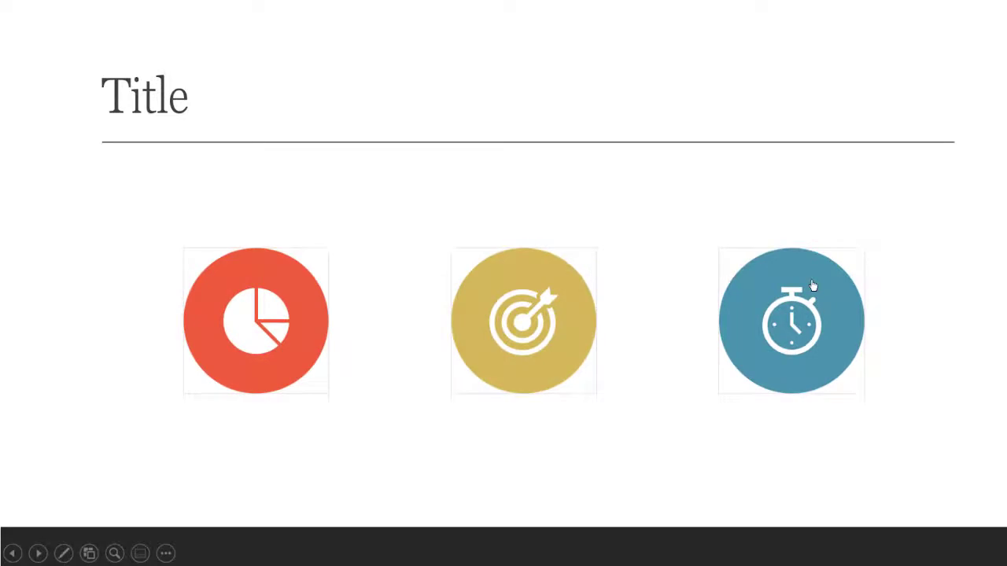
pyautogui.click(813, 286)
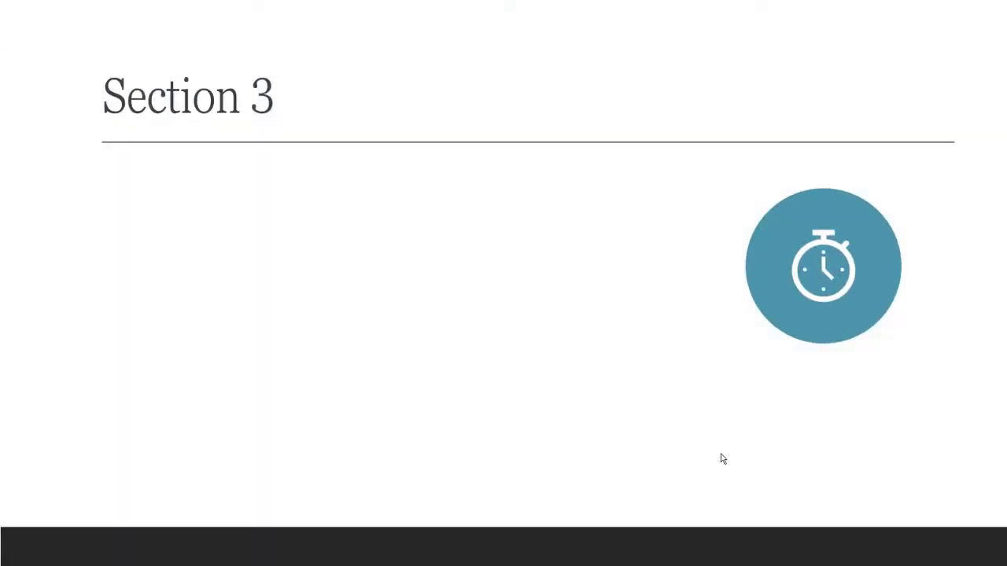